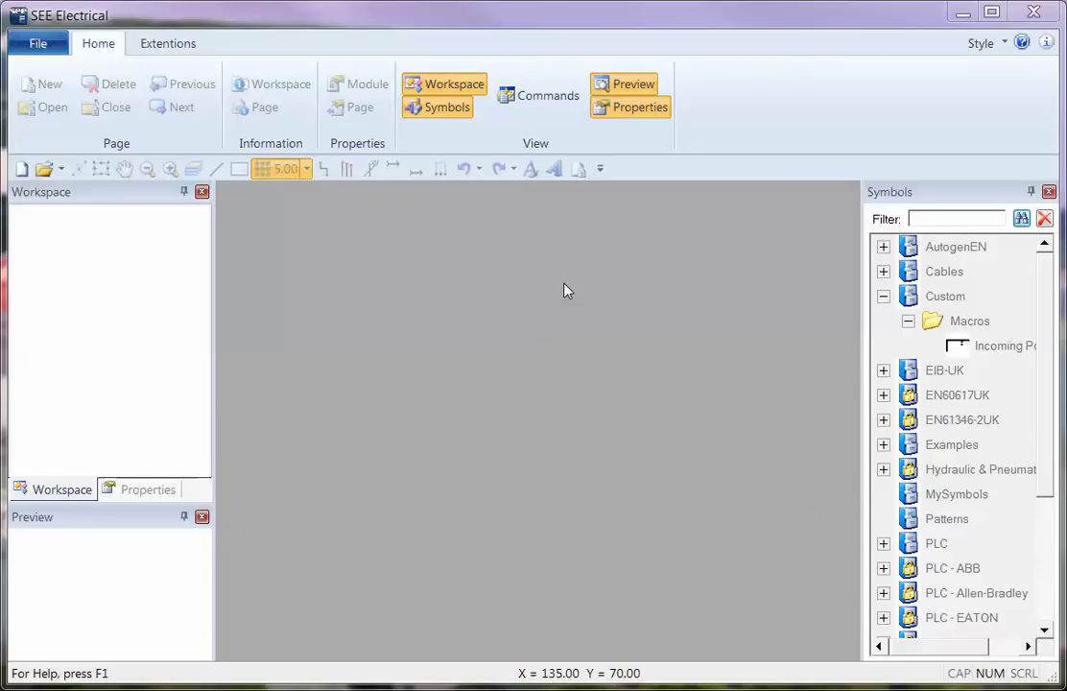
Step: Create a new project 'Target Control' from the Standard-CodeConsecutiveNumbers template
{"action": "left_click", "coordinate": [38, 43]}
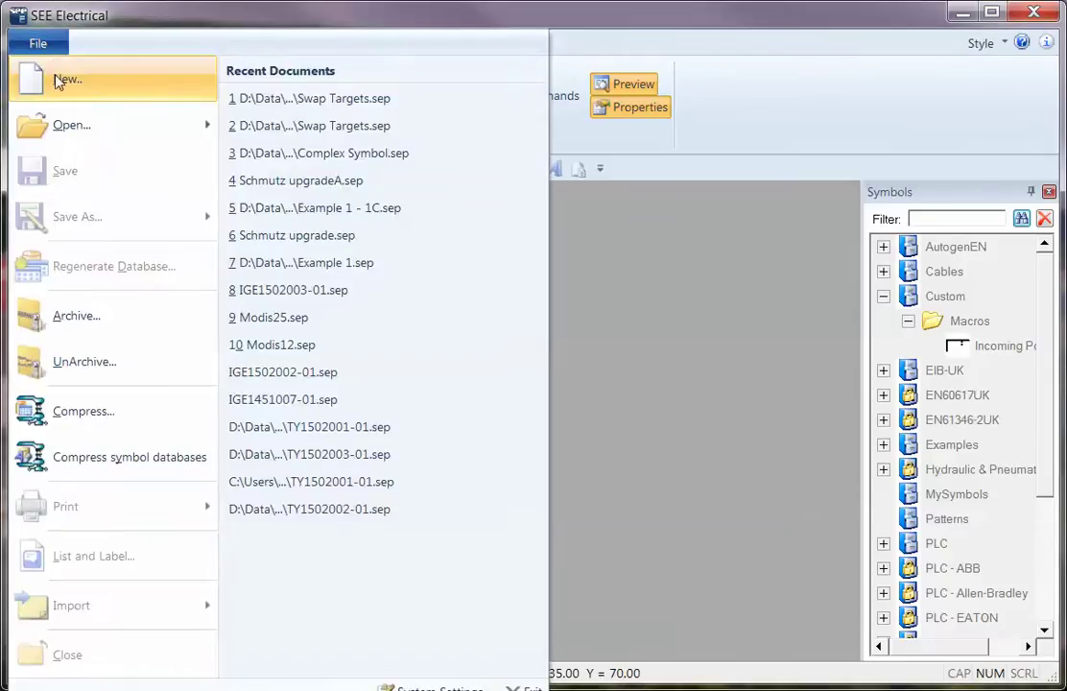
{"action": "left_click", "coordinate": [60, 80]}
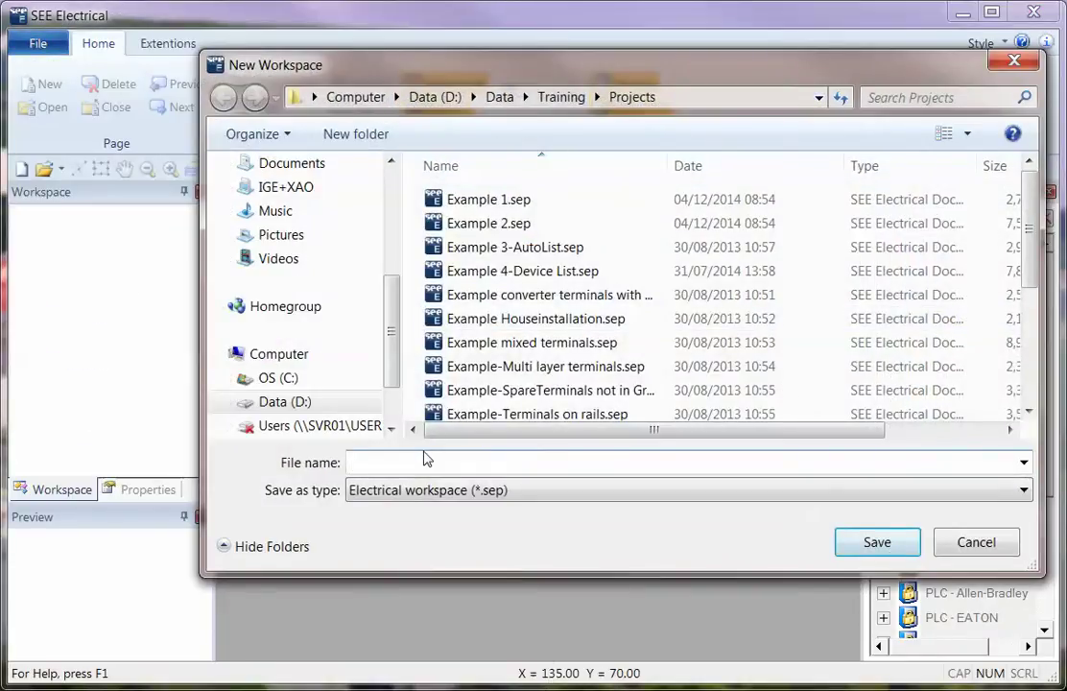
{"action": "type", "text": "Target"}
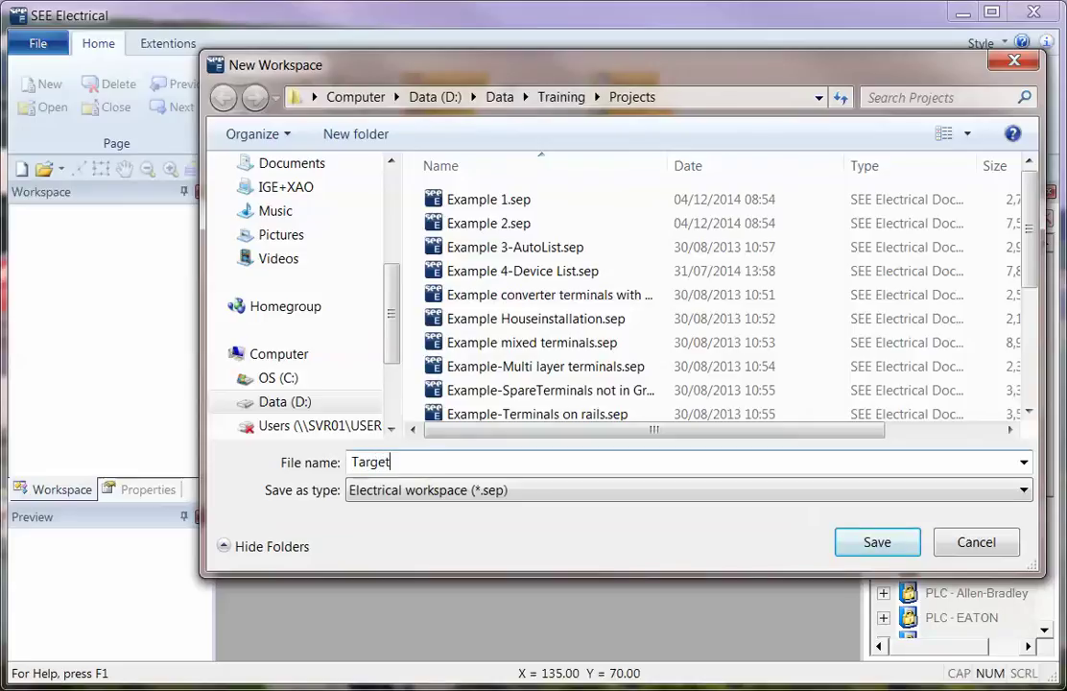
{"action": "type", "text": " Control"}
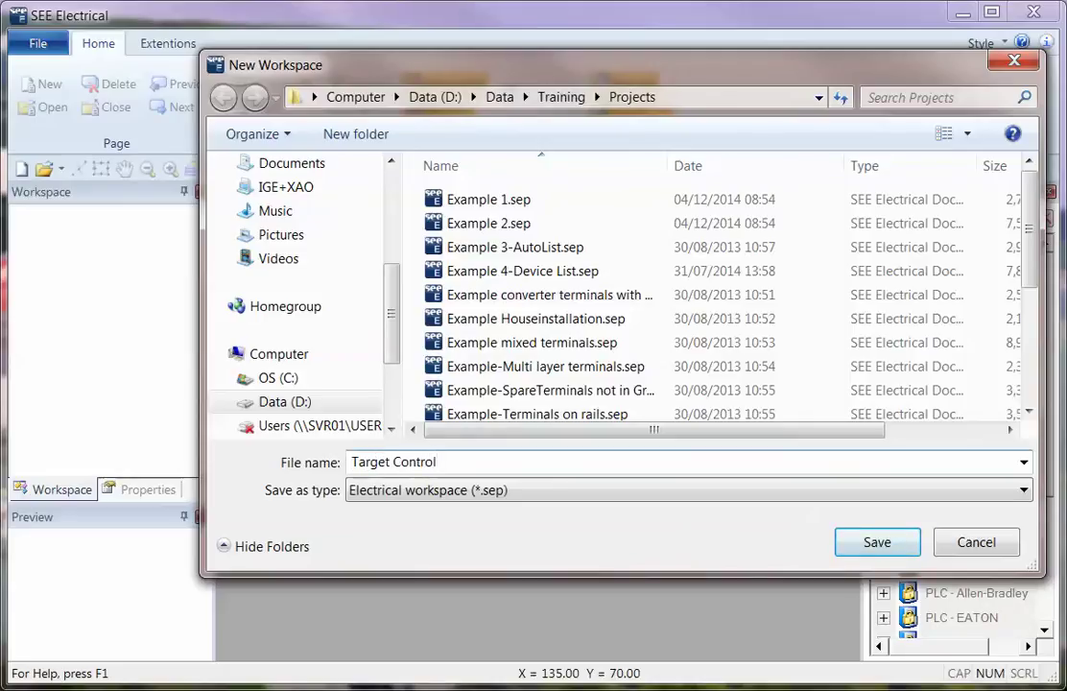
{"action": "key", "text": "Return"}
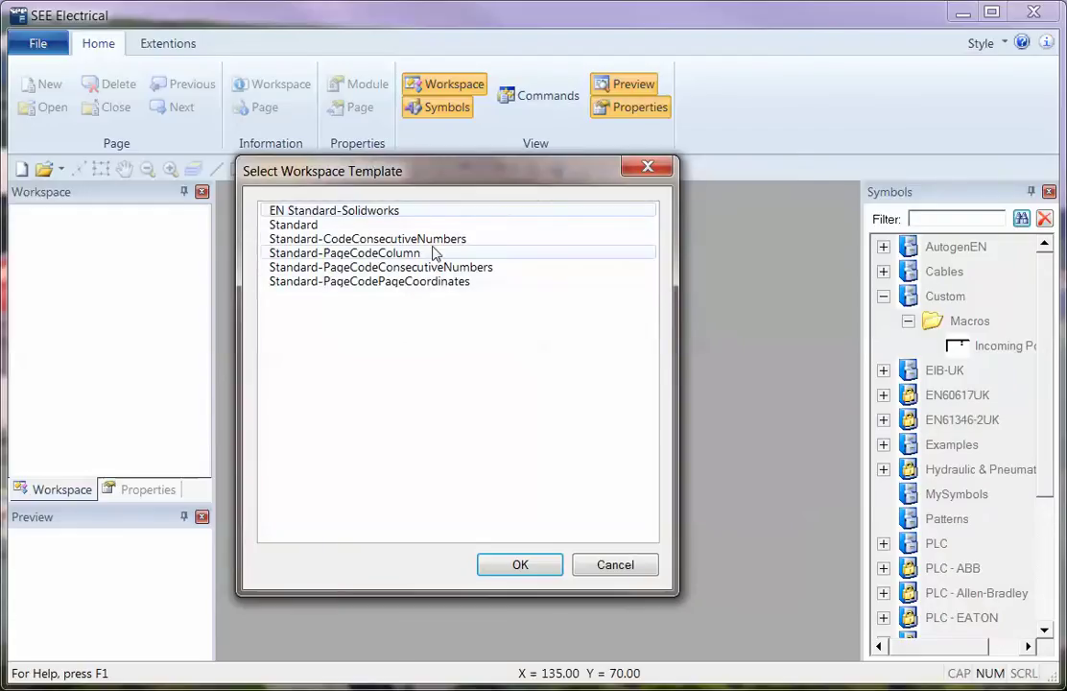
{"action": "left_click", "coordinate": [394, 239]}
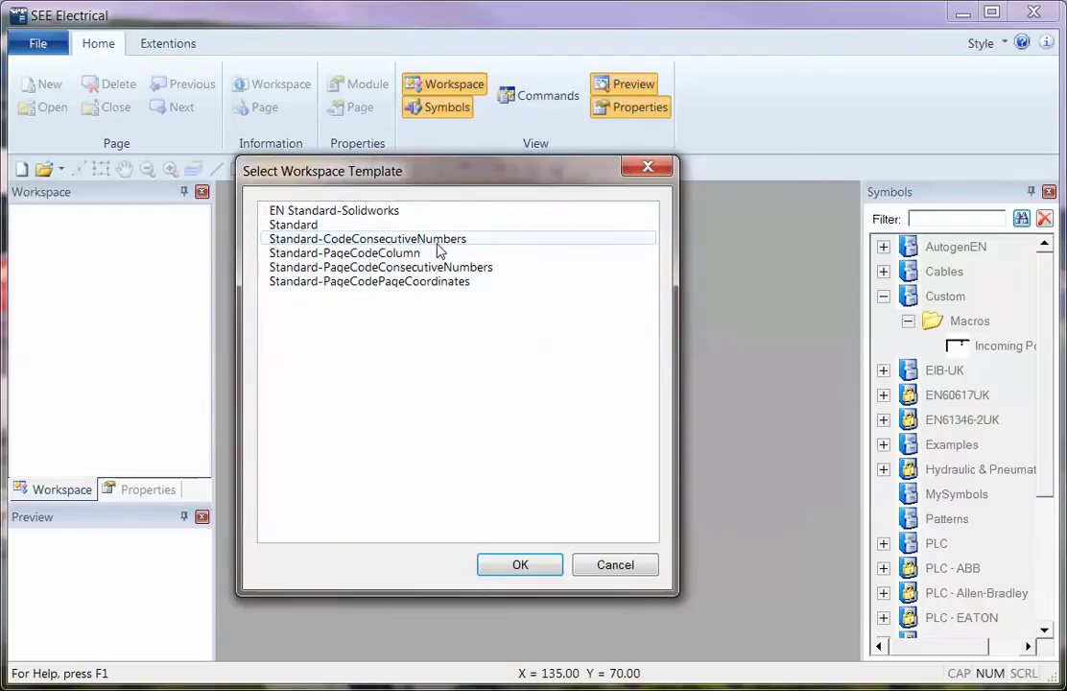
{"action": "left_click", "coordinate": [523, 565]}
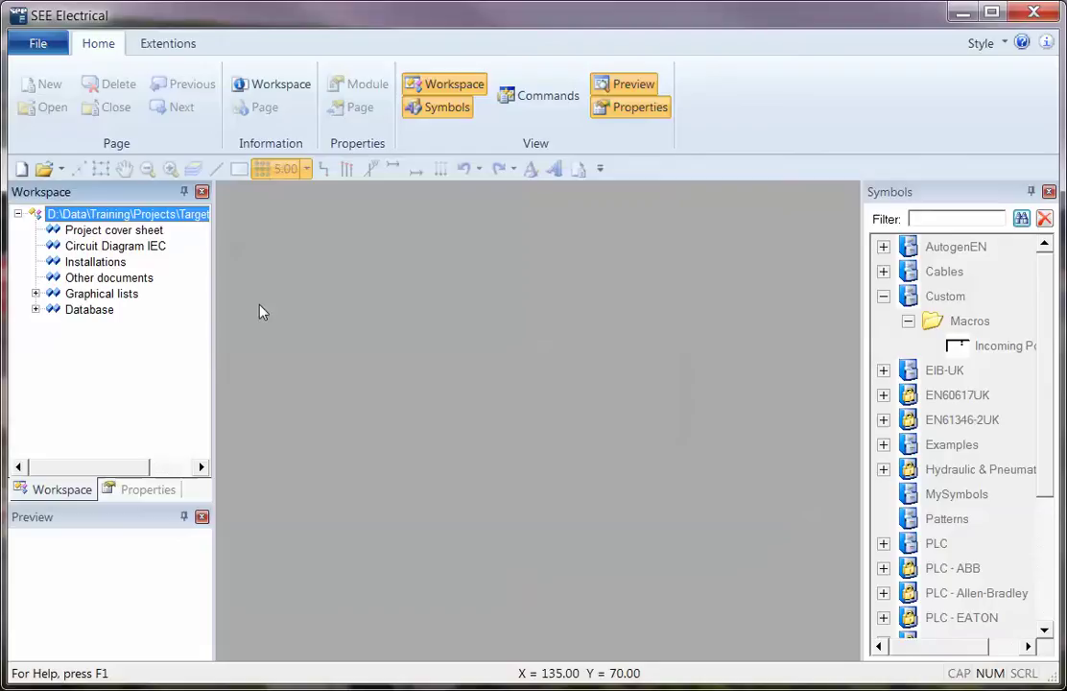
{"action": "right_click", "coordinate": [129, 251]}
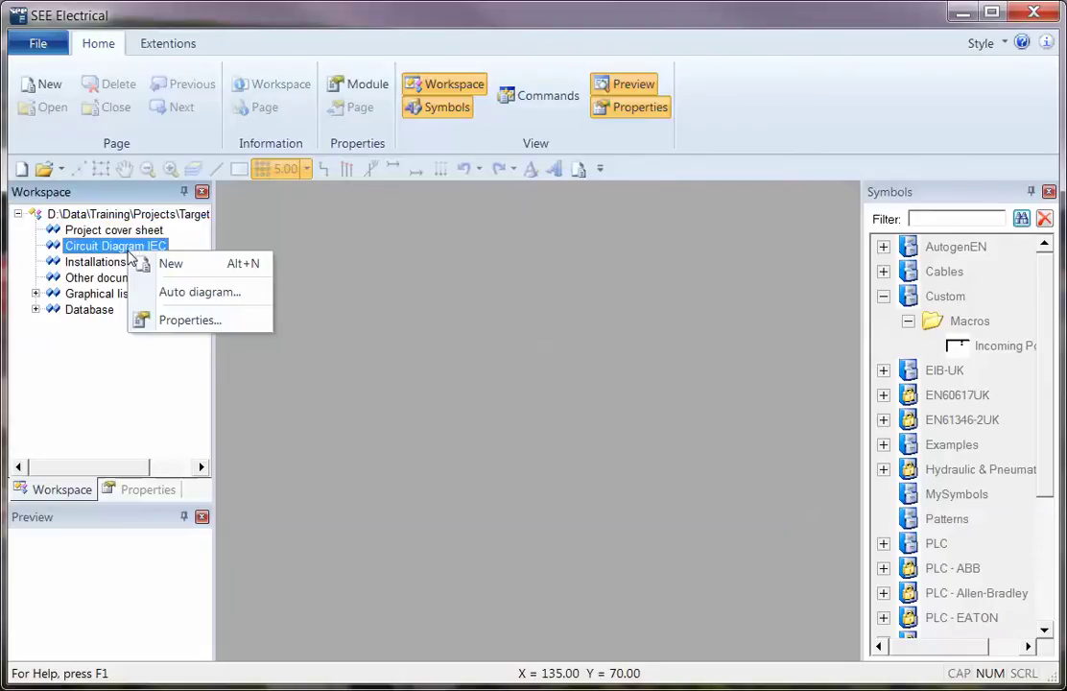
{"action": "left_click", "coordinate": [205, 322]}
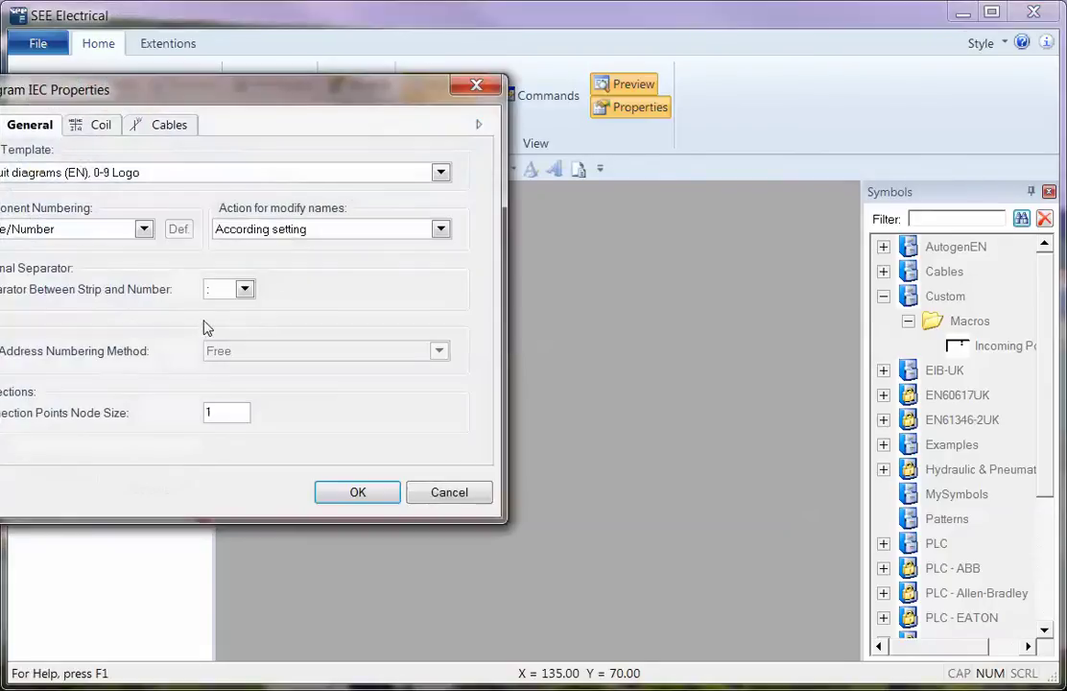
{"action": "left_click_drag", "start_coordinate": [255, 58], "coordinate": [493, 101]}
{"action": "left_click", "coordinate": [388, 128]}
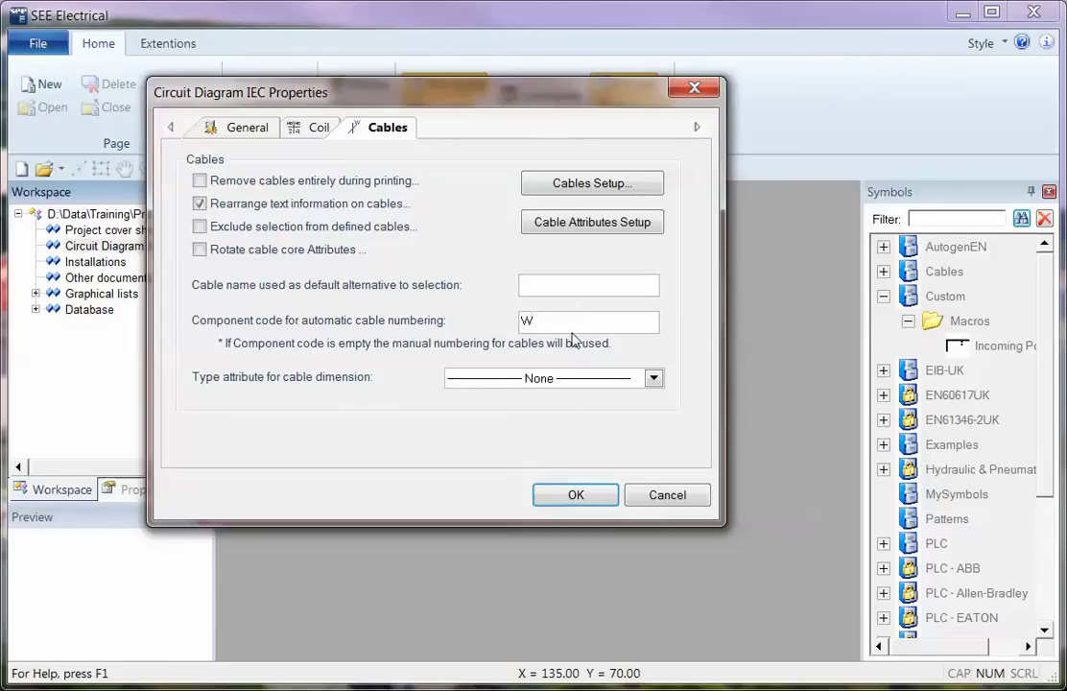
{"action": "left_click", "coordinate": [575, 495]}
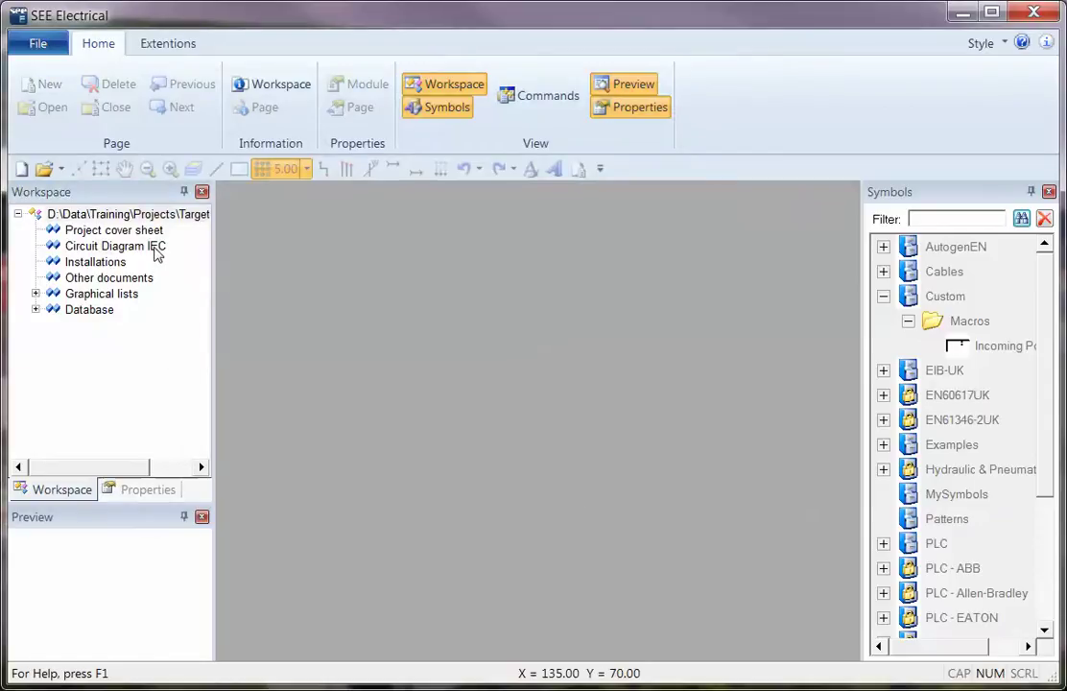
Step: Add new page 0001 under the Circuit Diagram IEC folder, accepting the page information
{"action": "left_click", "coordinate": [153, 251]}
{"action": "right_click", "coordinate": [154, 251]}
{"action": "left_click", "coordinate": [200, 262]}
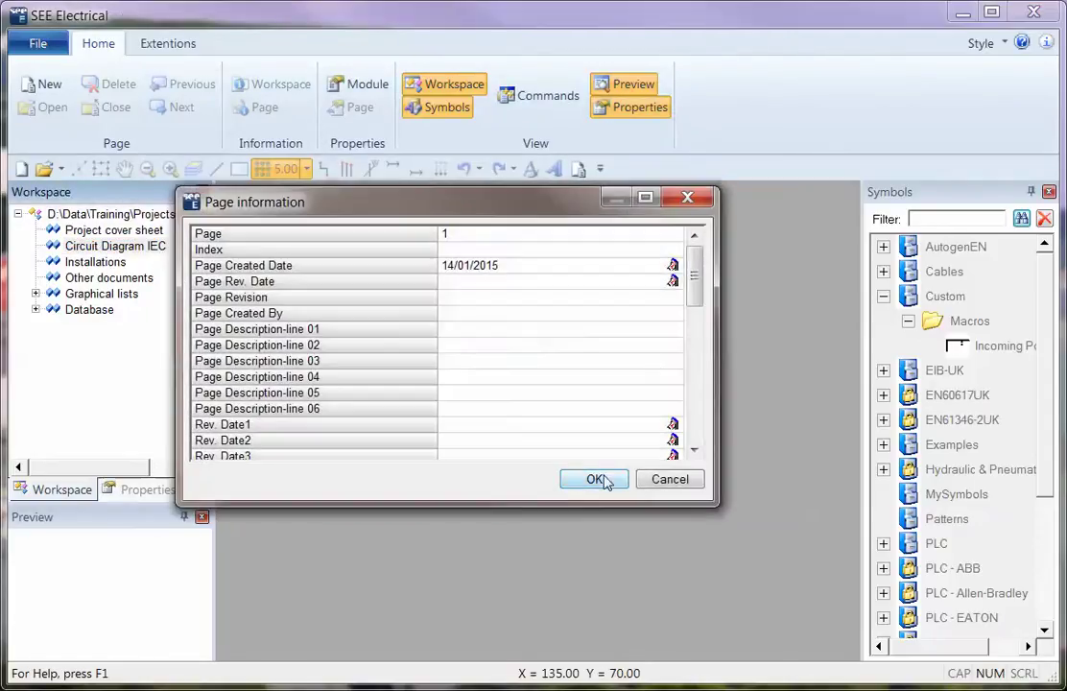
{"action": "left_click", "coordinate": [602, 479]}
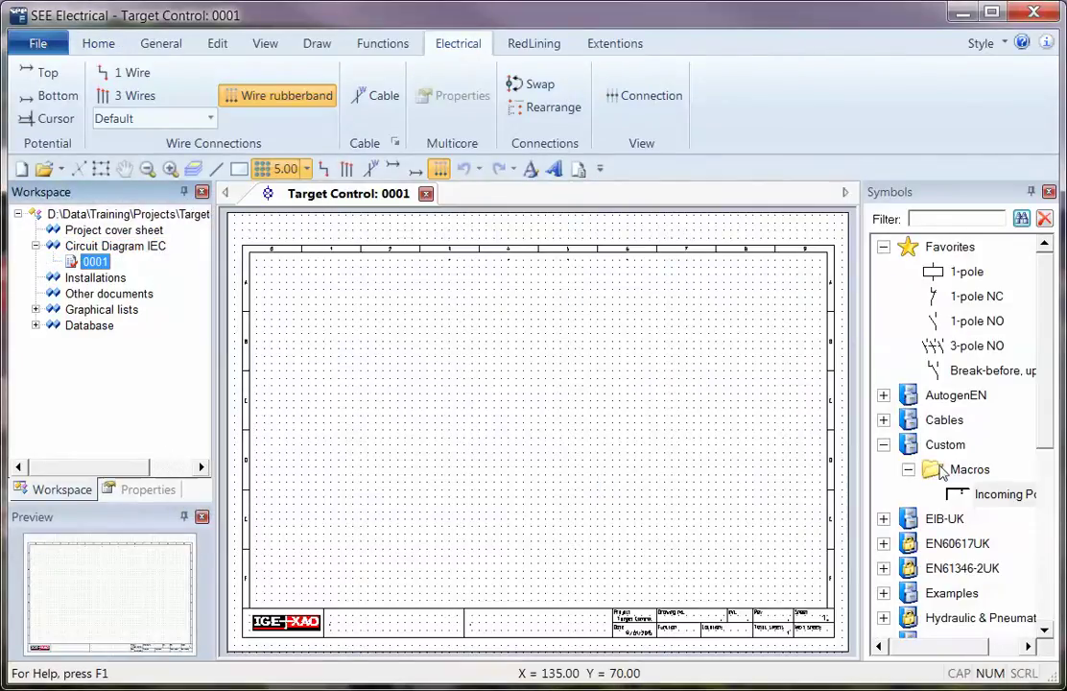
Step: Place the Incoming Power macro and accept the 24V, 0V, L1, L2 and L3 signal references
{"action": "left_click_drag", "start_coordinate": [998, 494], "coordinate": [319, 511]}
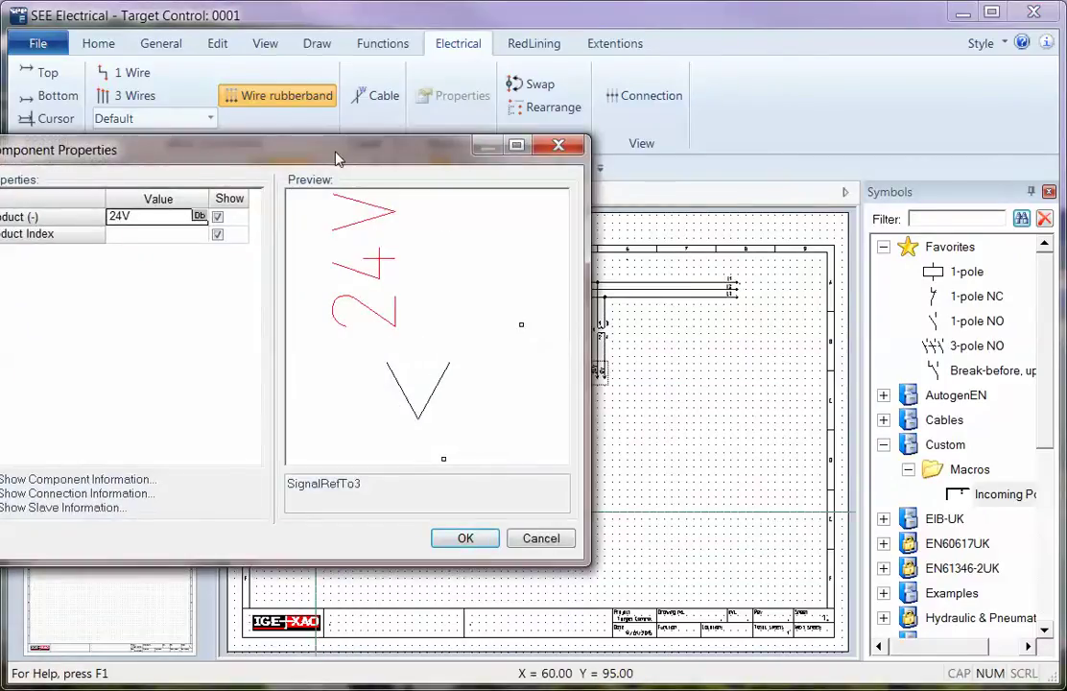
{"action": "left_click_drag", "start_coordinate": [336, 158], "coordinate": [477, 122]}
{"action": "left_click", "coordinate": [608, 501]}
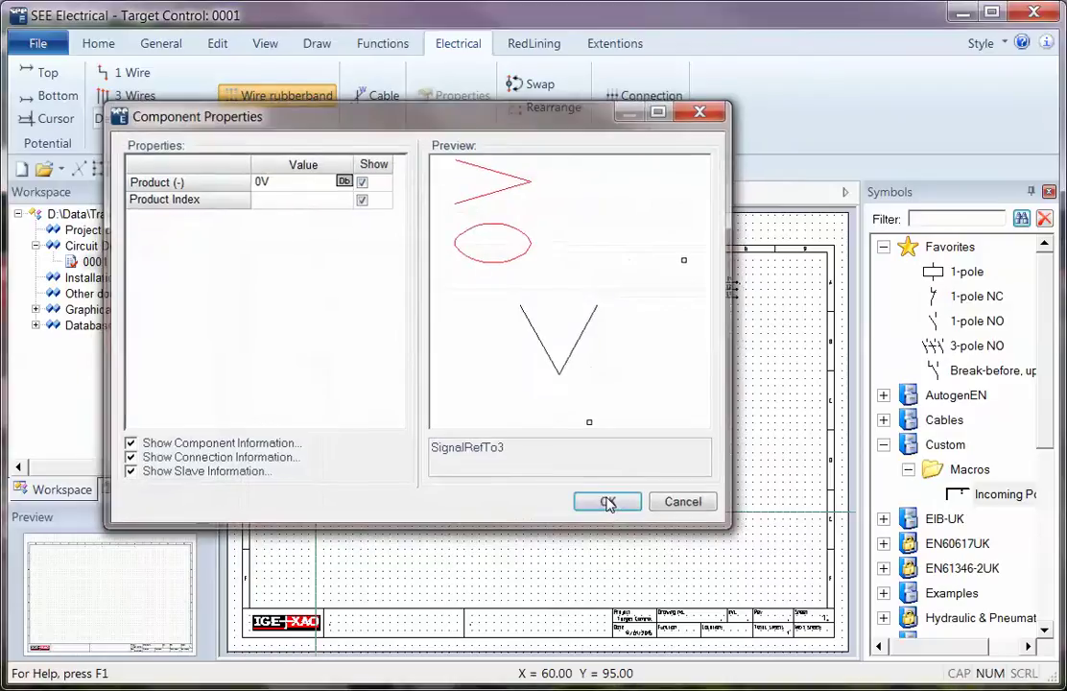
{"action": "left_click", "coordinate": [607, 502]}
{"action": "left_click", "coordinate": [613, 508]}
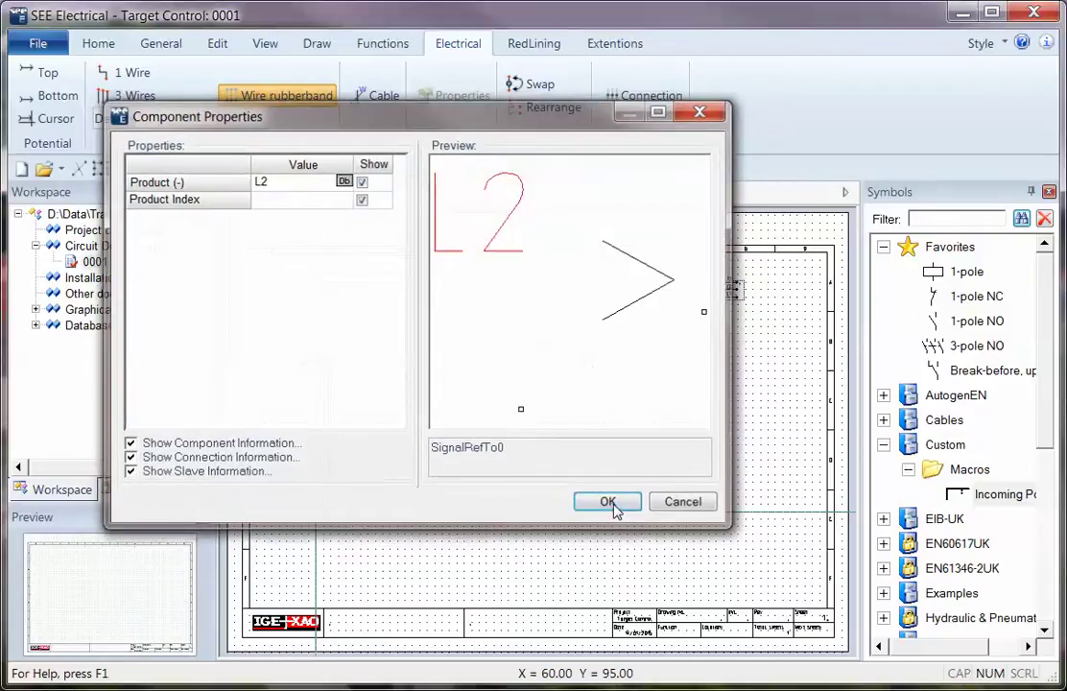
{"action": "left_click", "coordinate": [611, 504]}
{"action": "left_click", "coordinate": [610, 505]}
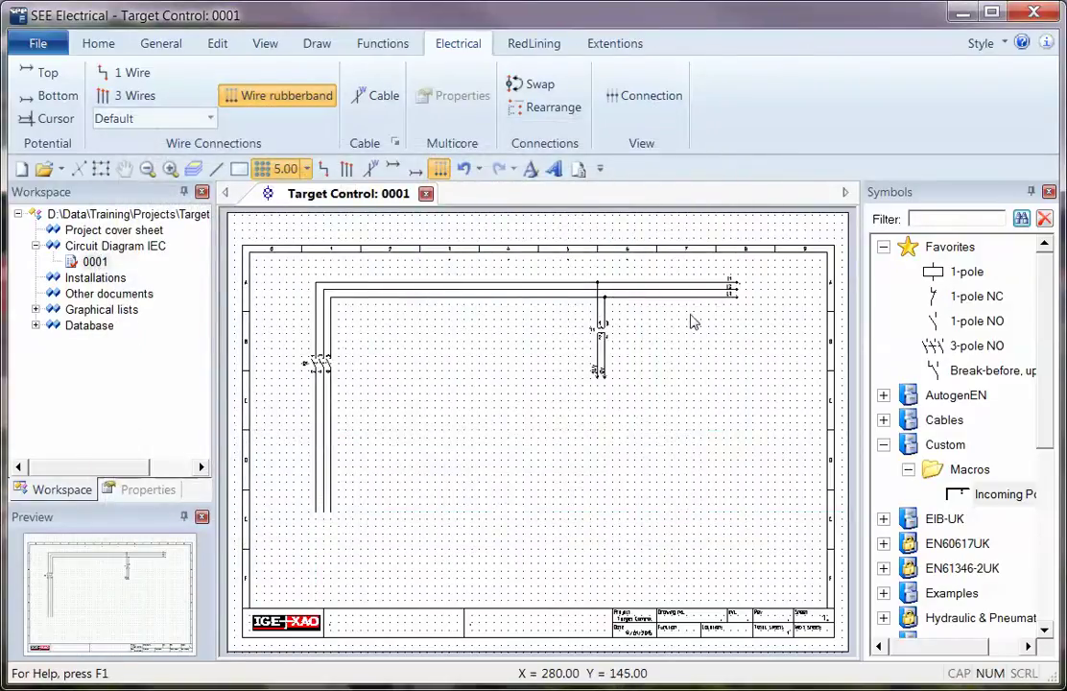
{"action": "scroll", "coordinate": [523, 326], "scroll_direction": "up", "scroll_amount": 3}
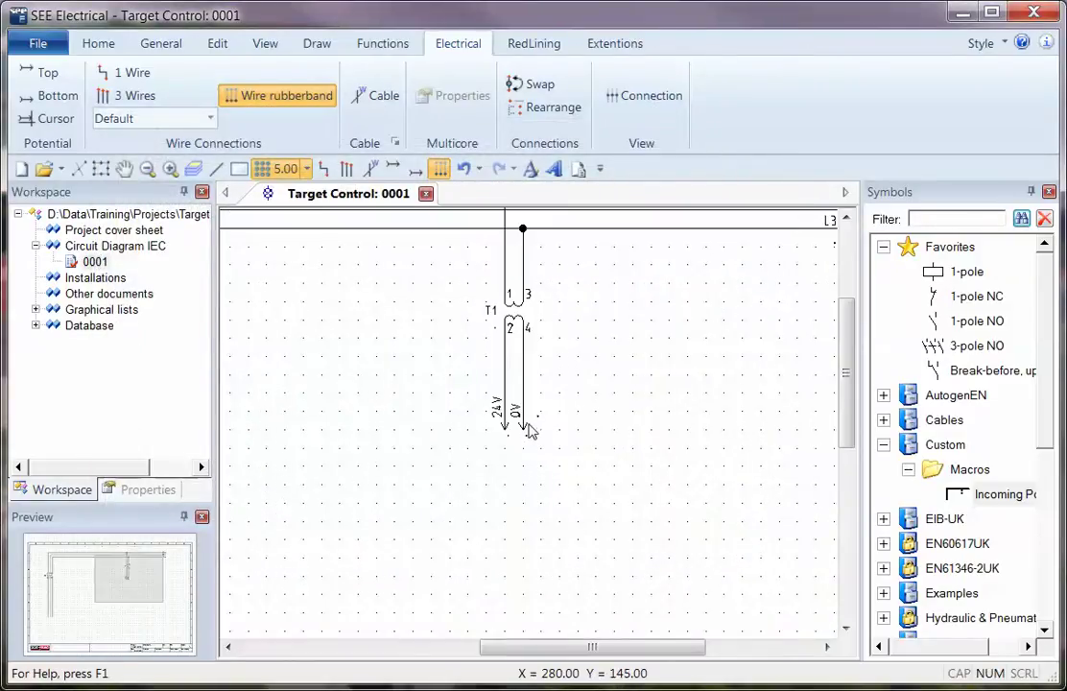
Step: Add page 0002 after 0001 with Page Description-line 01 set to 'Indication'
{"action": "right_click", "coordinate": [95, 261]}
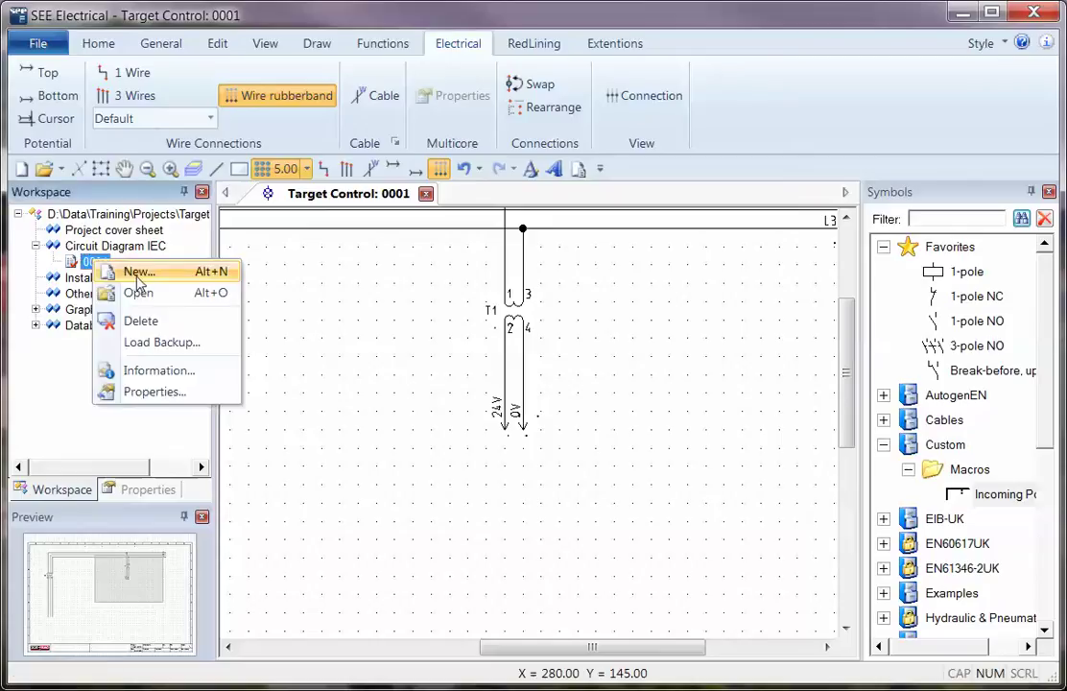
{"action": "left_click", "coordinate": [139, 273]}
{"action": "left_click", "coordinate": [466, 331]}
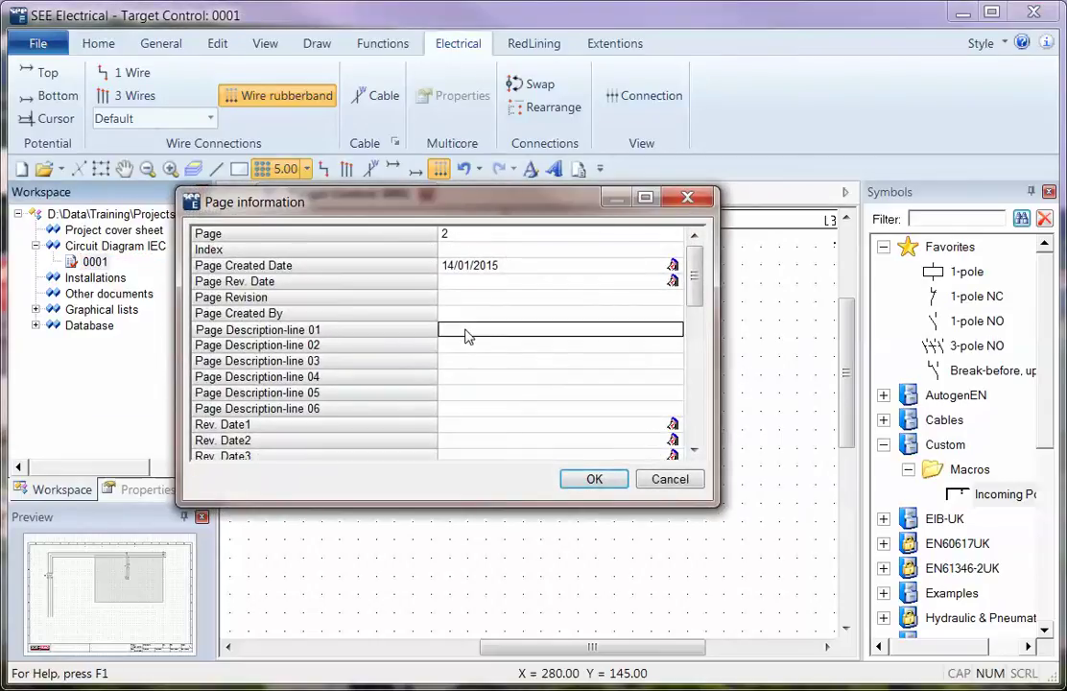
{"action": "left_click", "coordinate": [466, 330]}
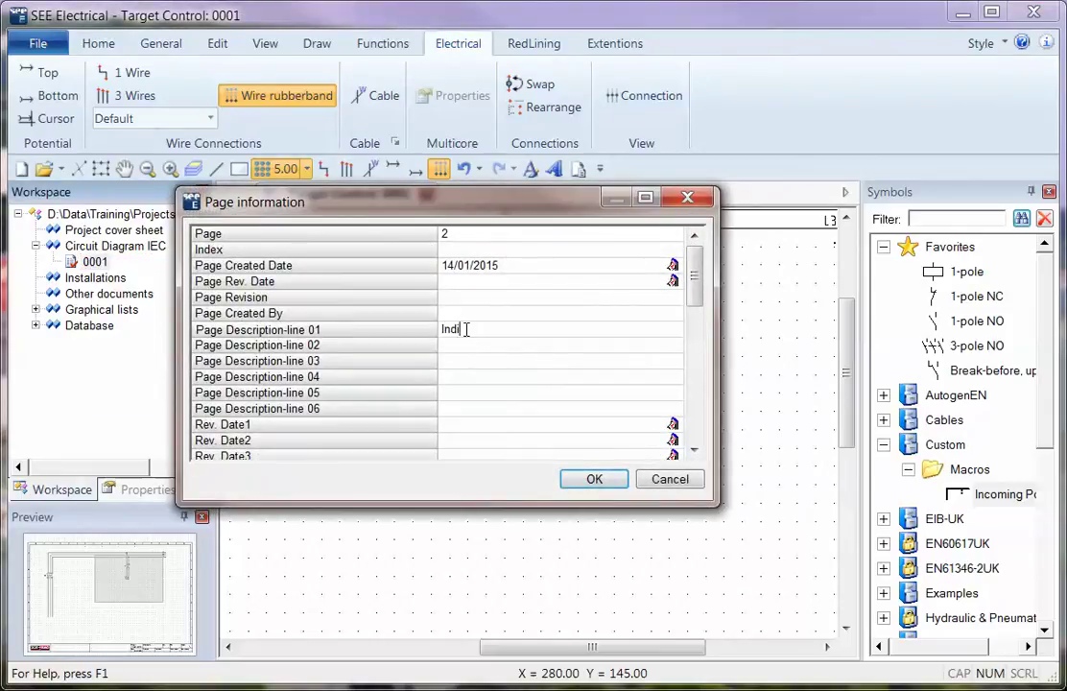
{"action": "type", "text": "Indication"}
{"action": "key", "text": "Return"}
{"action": "key", "text": "Return"}
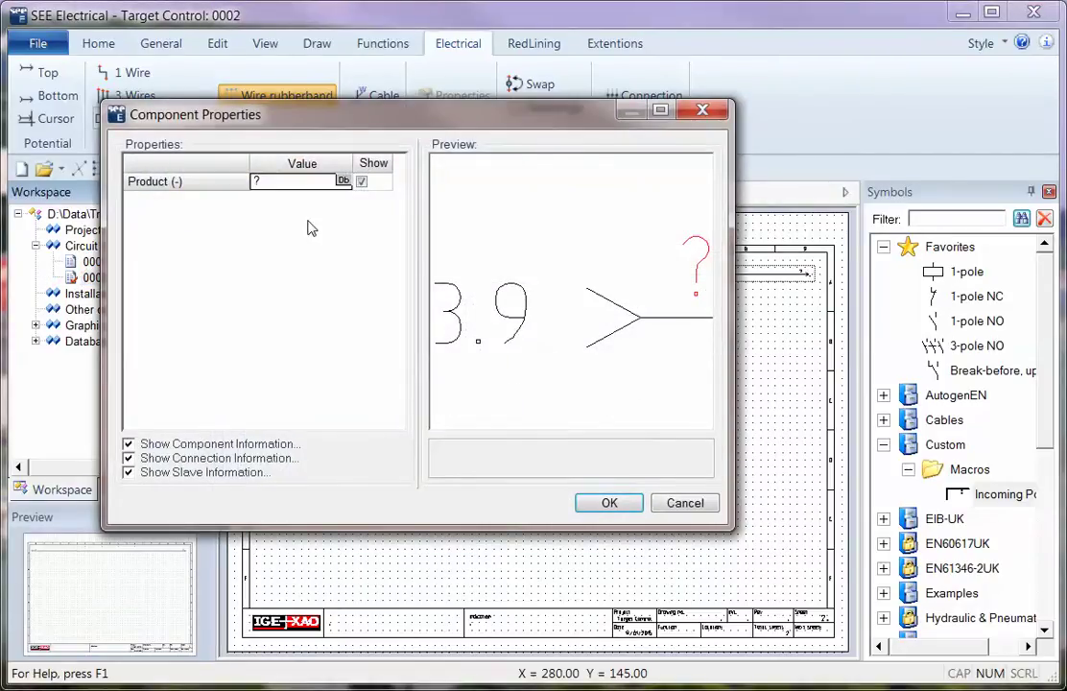
Step: Place the top signal reference with product designation 24V from the Db lookup
{"action": "type", "text": "24v"}
{"action": "left_click", "coordinate": [344, 180]}
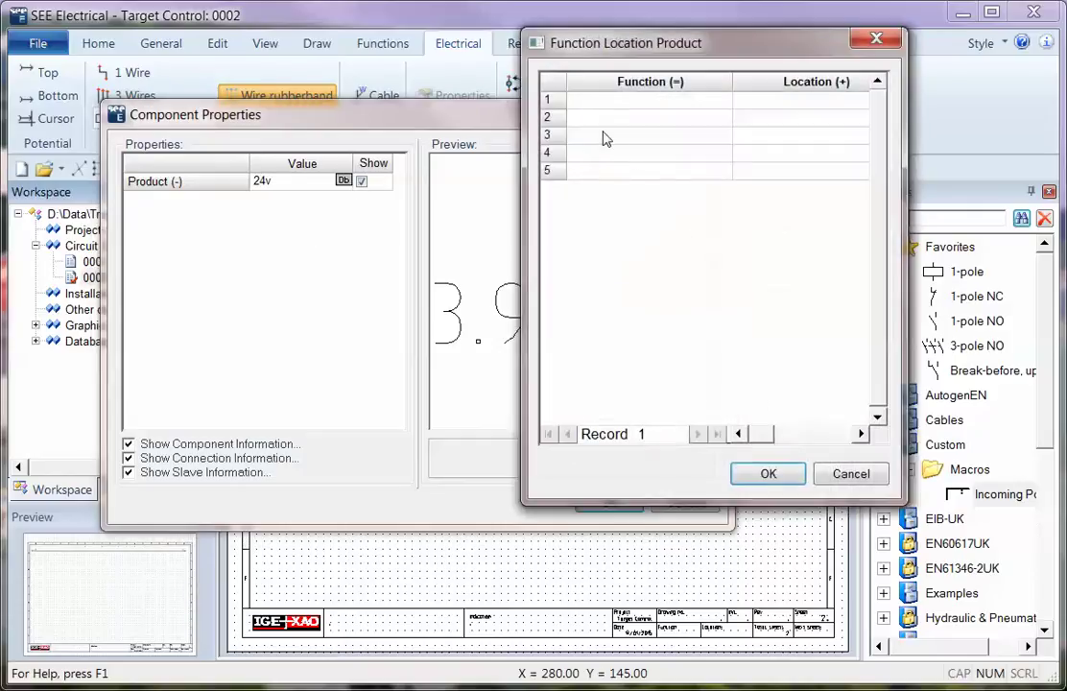
{"action": "left_click_drag", "start_coordinate": [762, 434], "coordinate": [788, 434]}
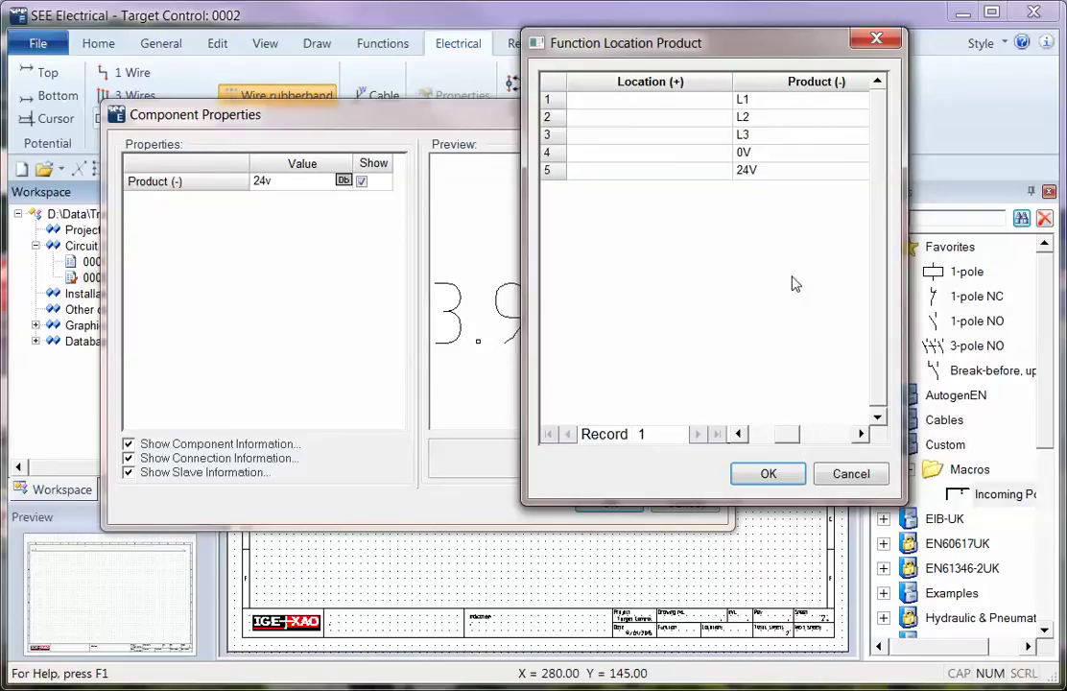
{"action": "double_click", "coordinate": [765, 173]}
{"action": "left_click", "coordinate": [606, 503]}
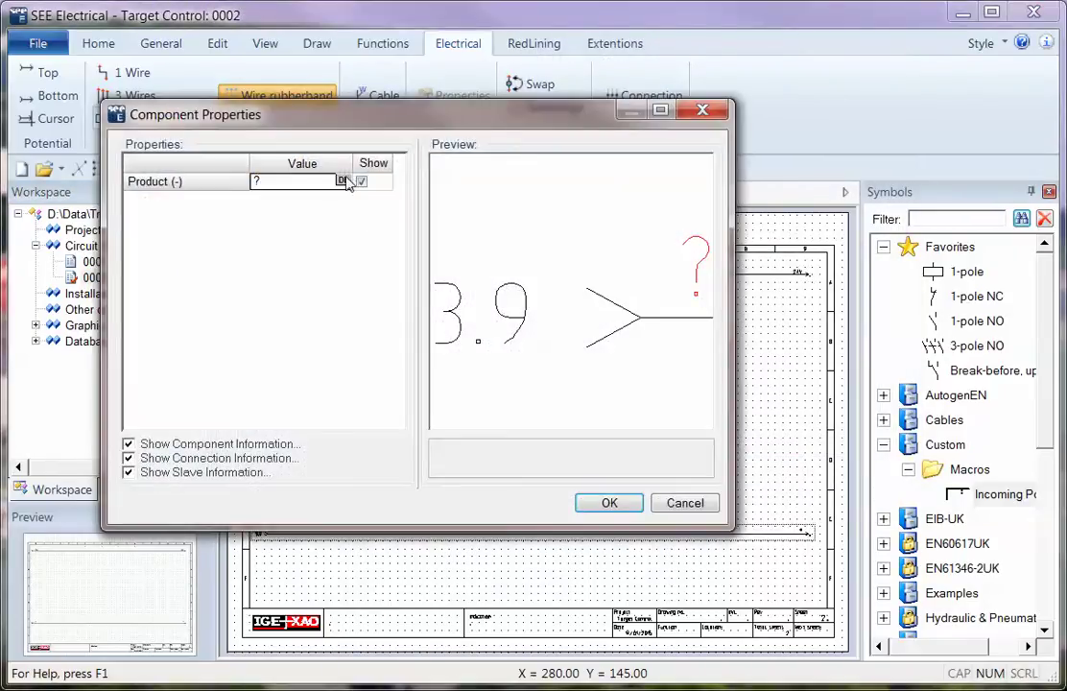
Step: Place the bottom signal reference with product designation 0V from the Db lookup
{"action": "left_click", "coordinate": [345, 180]}
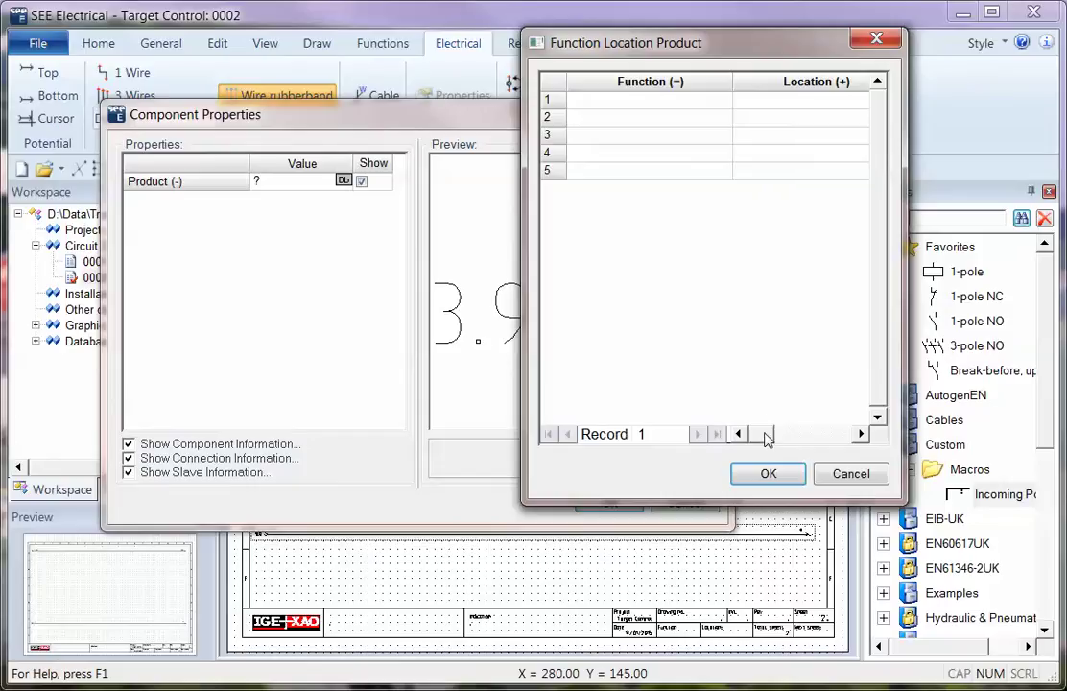
{"action": "left_click_drag", "start_coordinate": [763, 431], "coordinate": [818, 434]}
{"action": "left_click", "coordinate": [574, 158]}
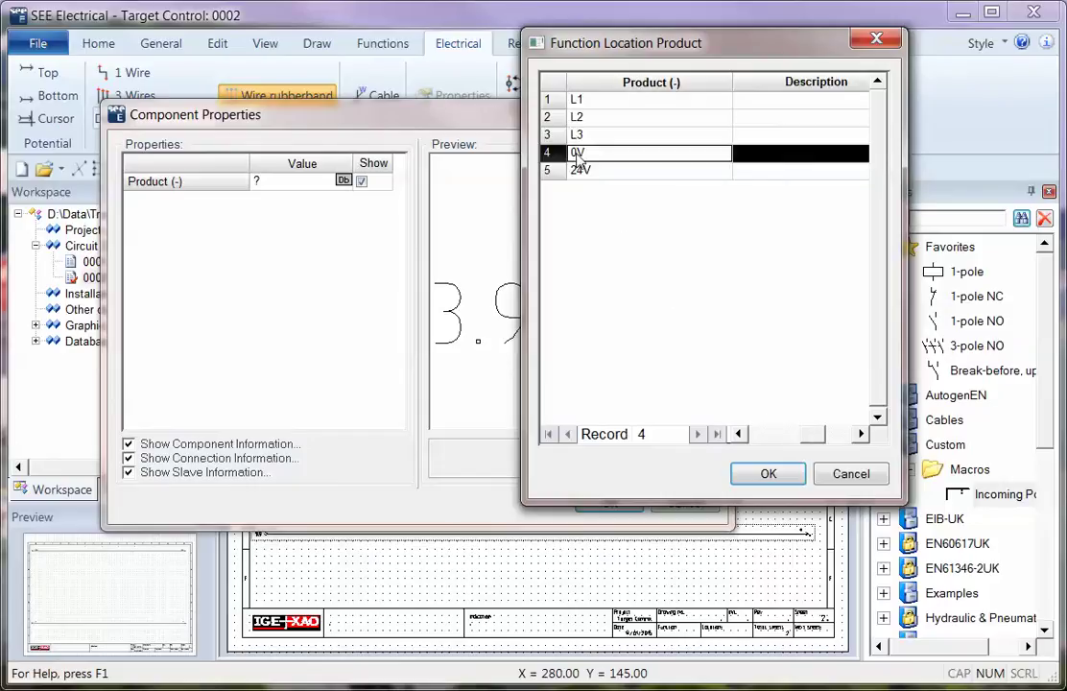
{"action": "left_click", "coordinate": [767, 473]}
{"action": "left_click", "coordinate": [610, 504]}
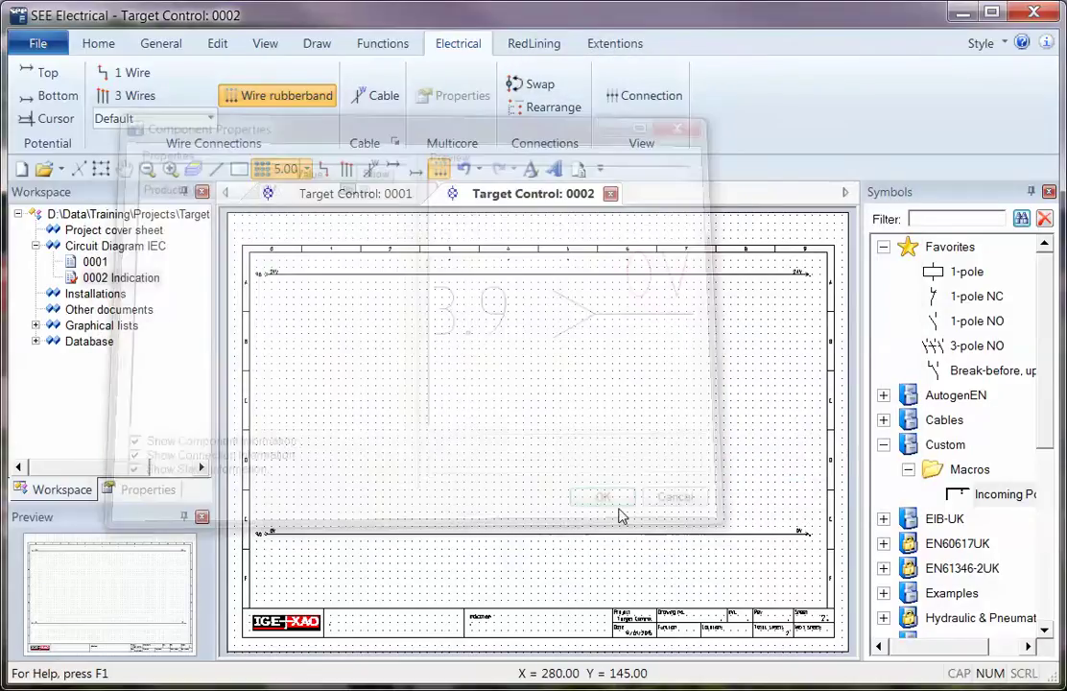
Step: Draw one vertical wire from the 24V line down to the 0V line
{"action": "left_click", "coordinate": [333, 167]}
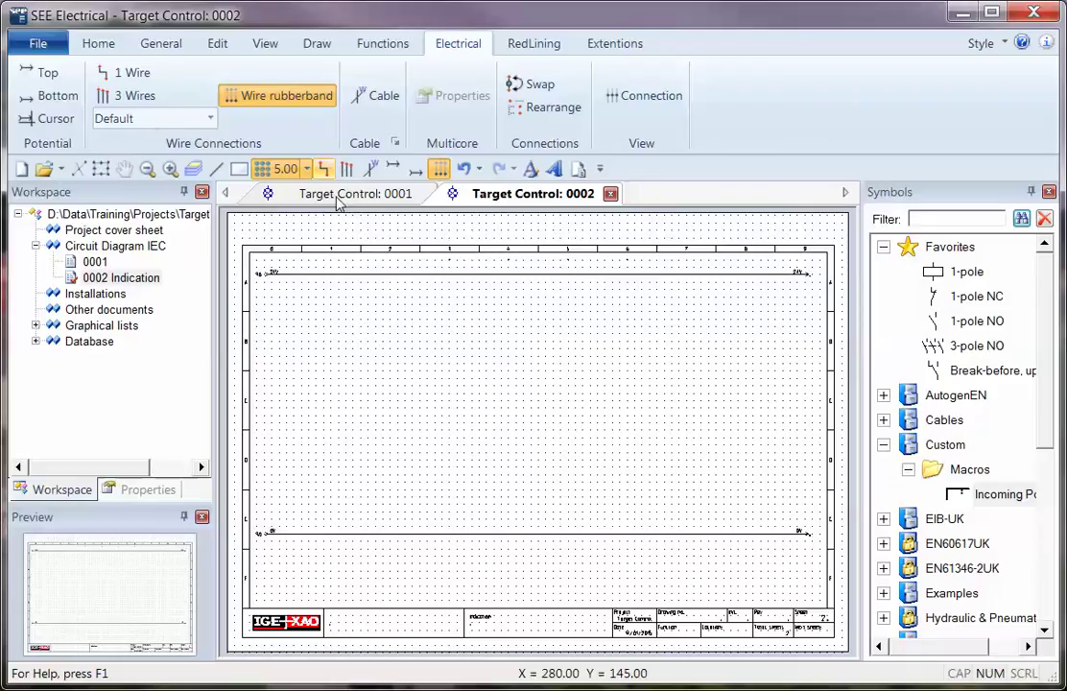
{"action": "left_click", "coordinate": [331, 275]}
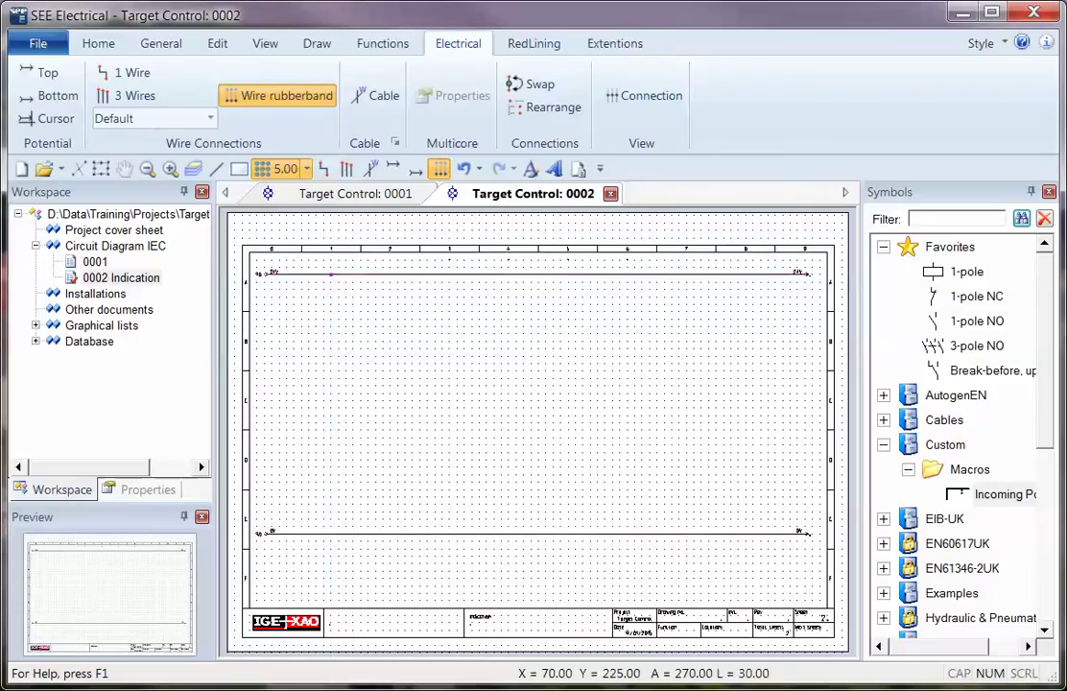
{"action": "left_click", "coordinate": [361, 534]}
{"action": "right_click", "coordinate": [333, 428]}
{"action": "key", "text": "Escape"}
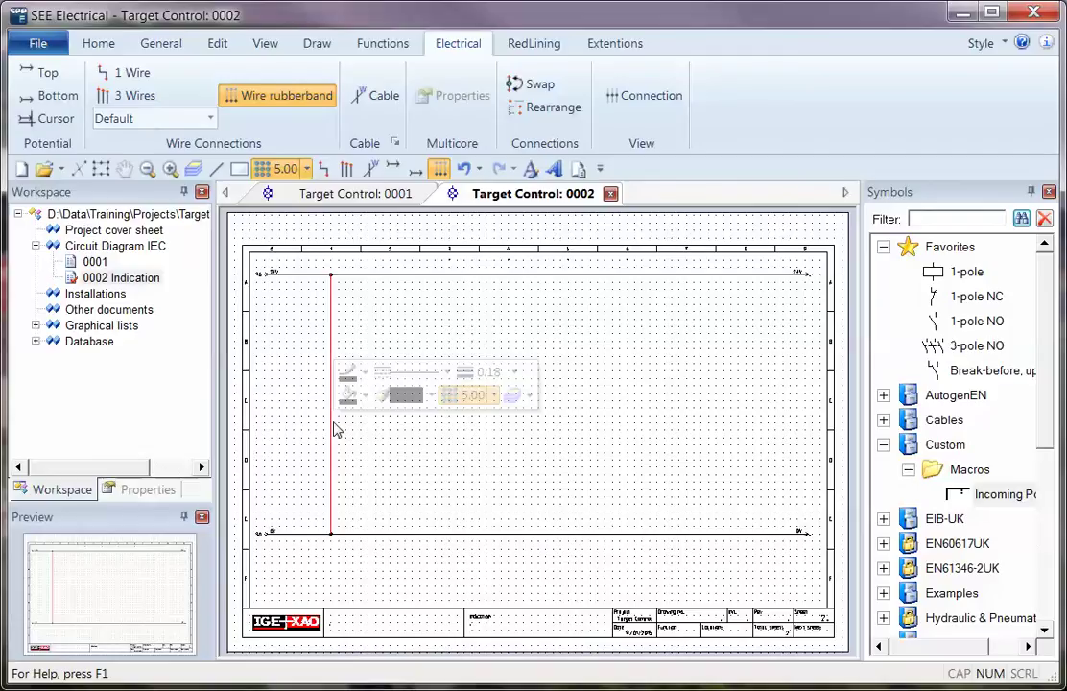
Step: Multi-copy the wire 5 times with an X offset of 40 and Y offset 0
{"action": "key", "text": "Delete"}
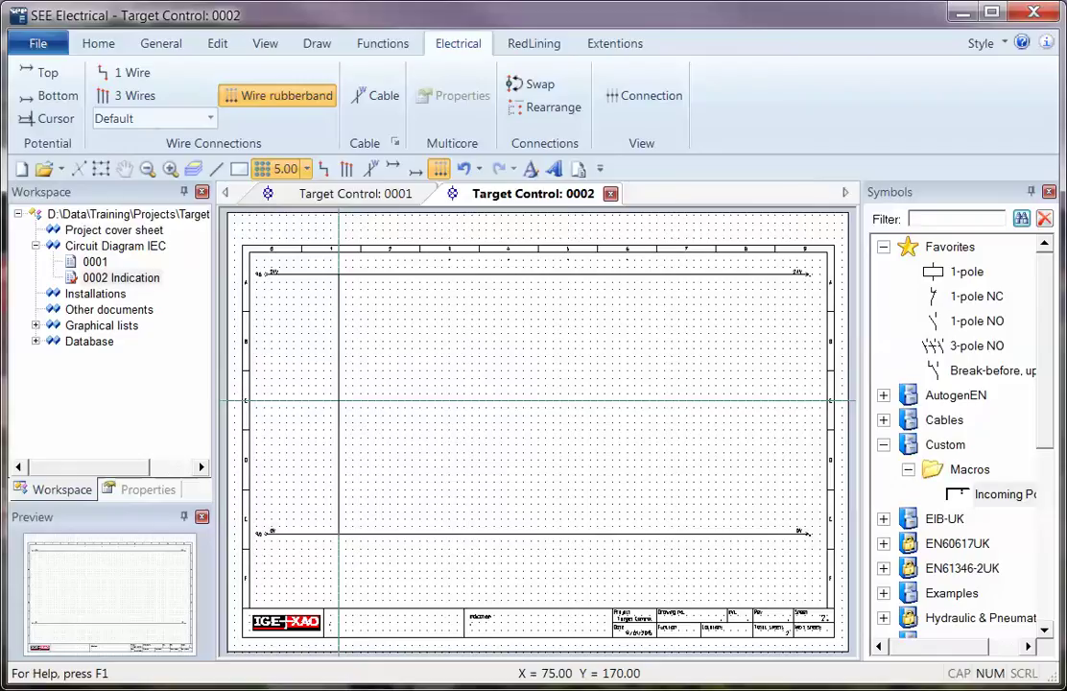
{"action": "left_click", "coordinate": [338, 401]}
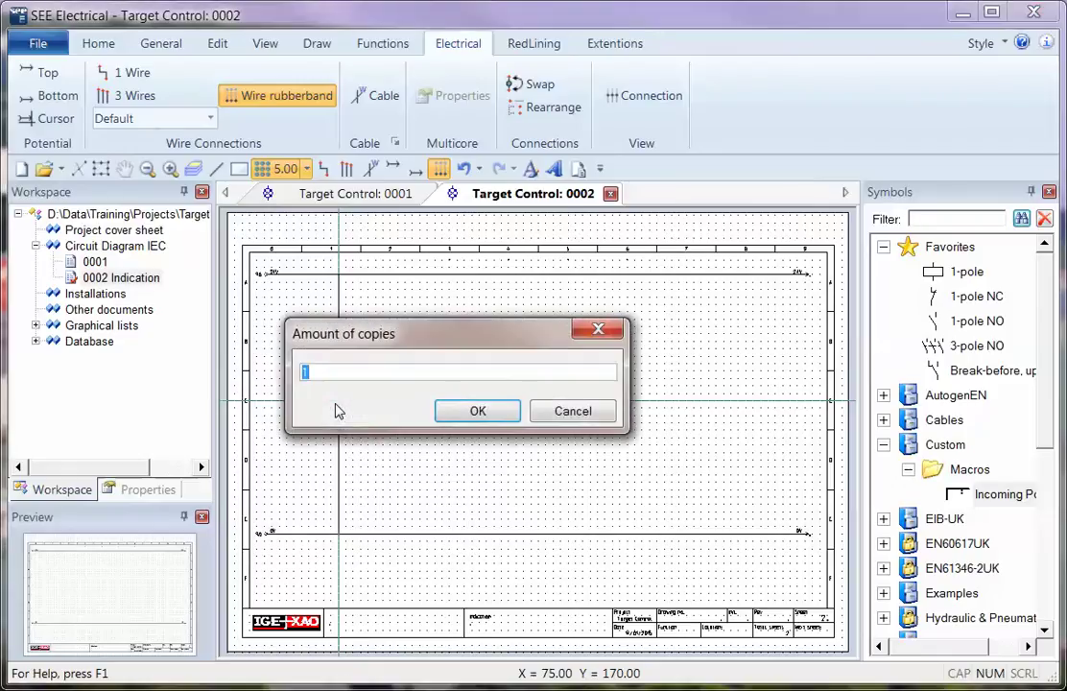
{"action": "type", "text": "5"}
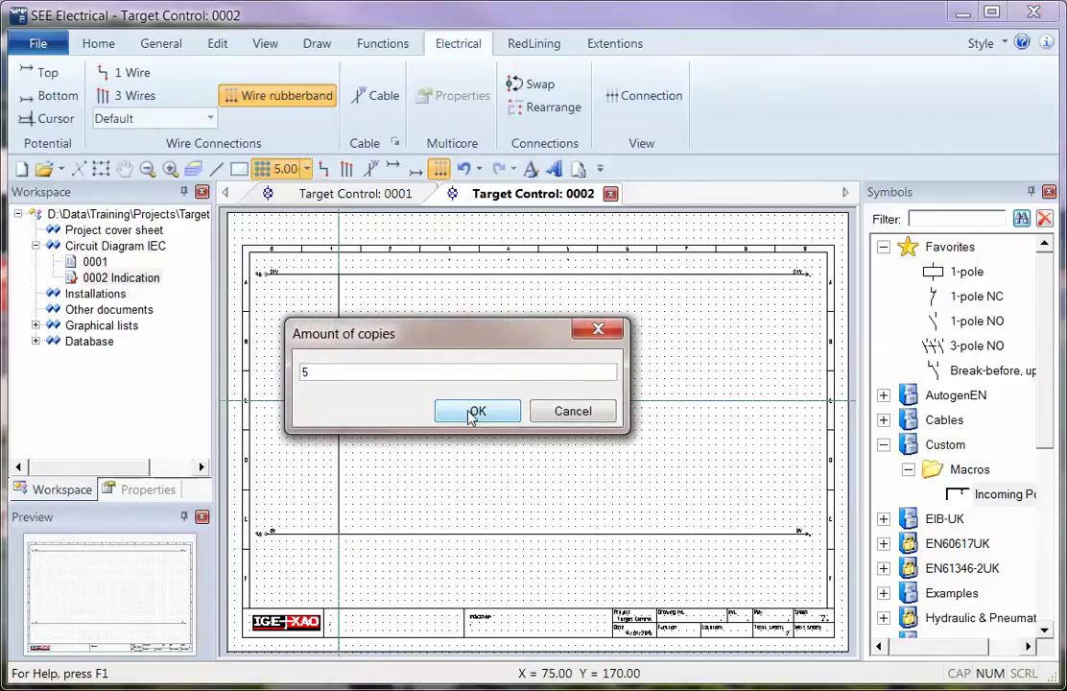
{"action": "left_click", "coordinate": [472, 412]}
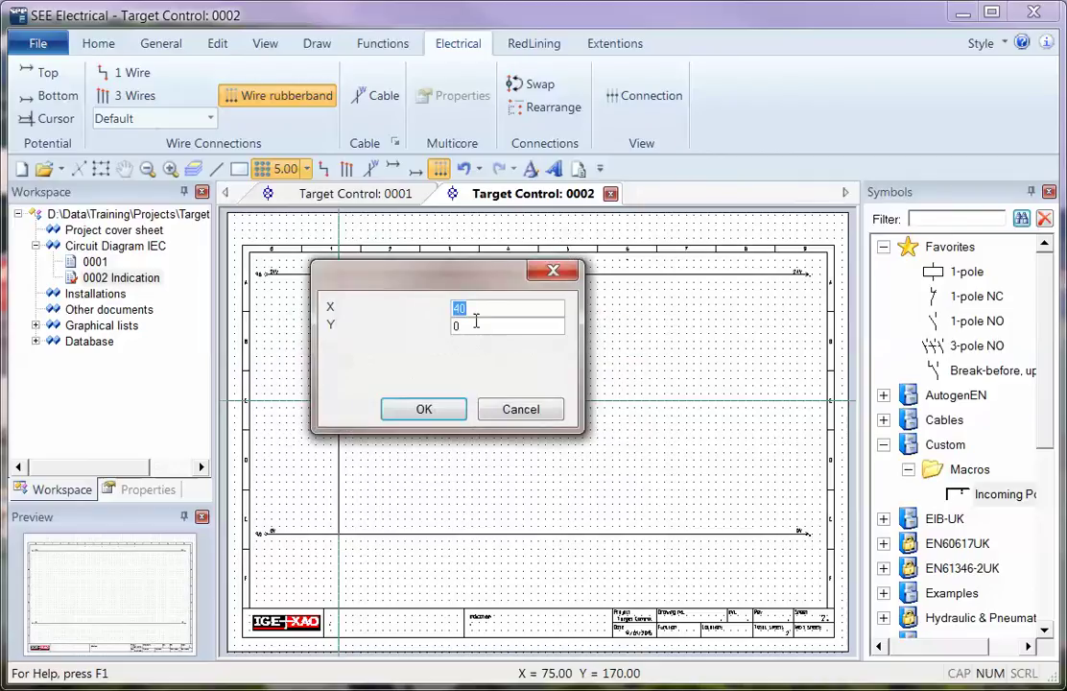
{"action": "left_click", "coordinate": [434, 410]}
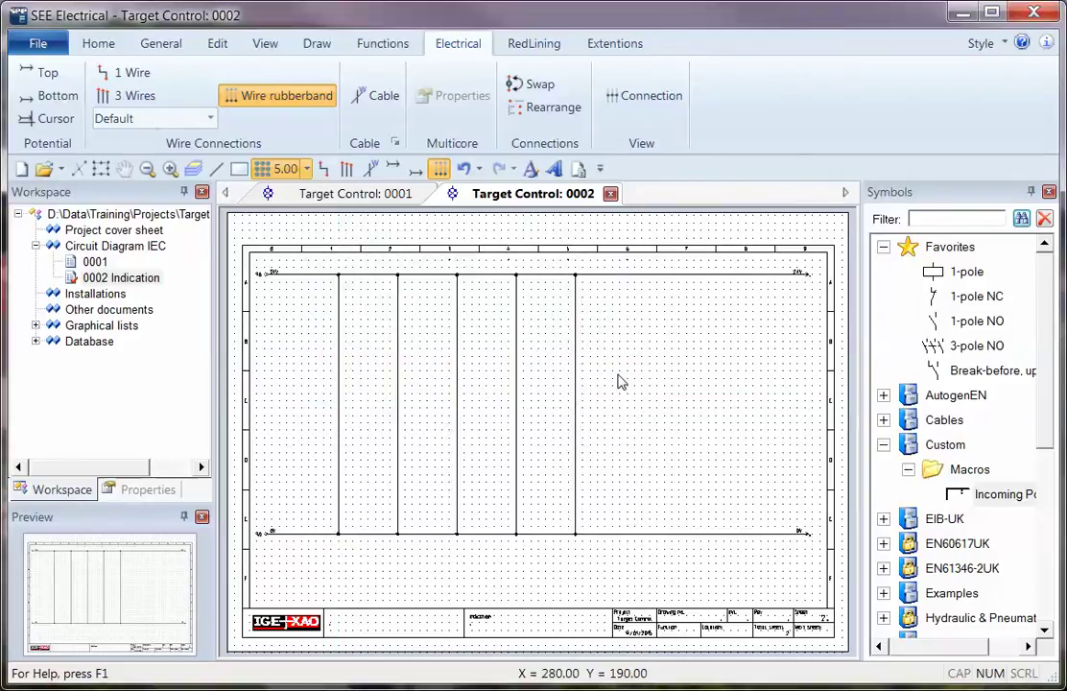
Step: Filter the symbols for the EN61346-2UK Lamp and place lamps E1–E5 across the five wires
{"action": "left_click", "coordinate": [945, 218]}
{"action": "type", "text": "lamp"}
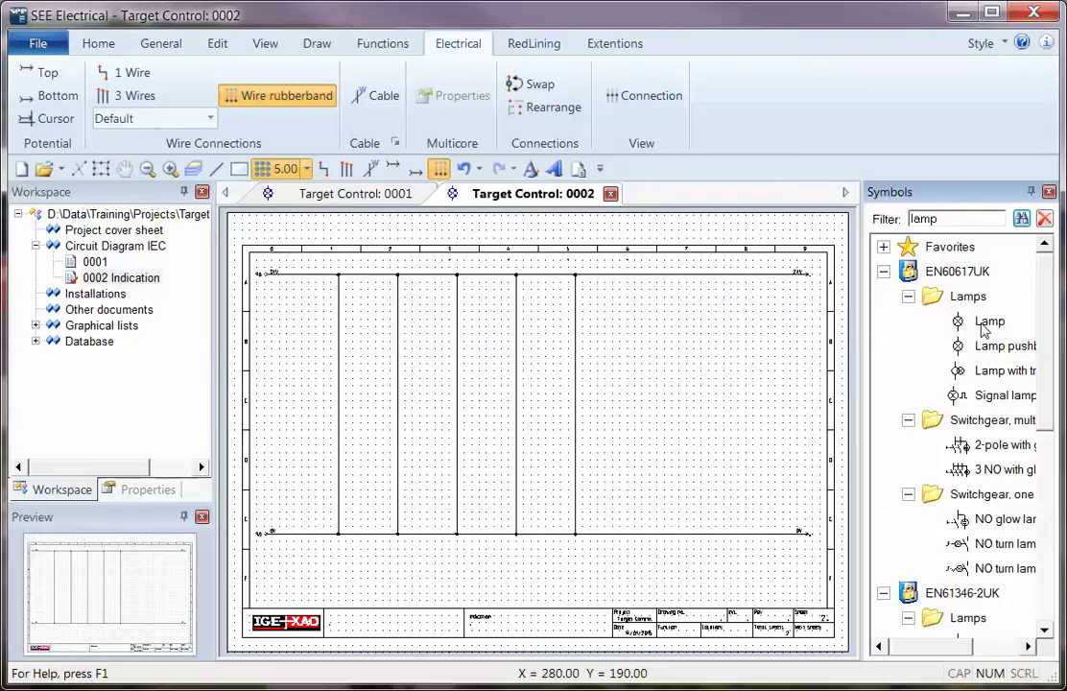
{"action": "scroll", "coordinate": [983, 331], "scroll_direction": "down", "scroll_amount": 4}
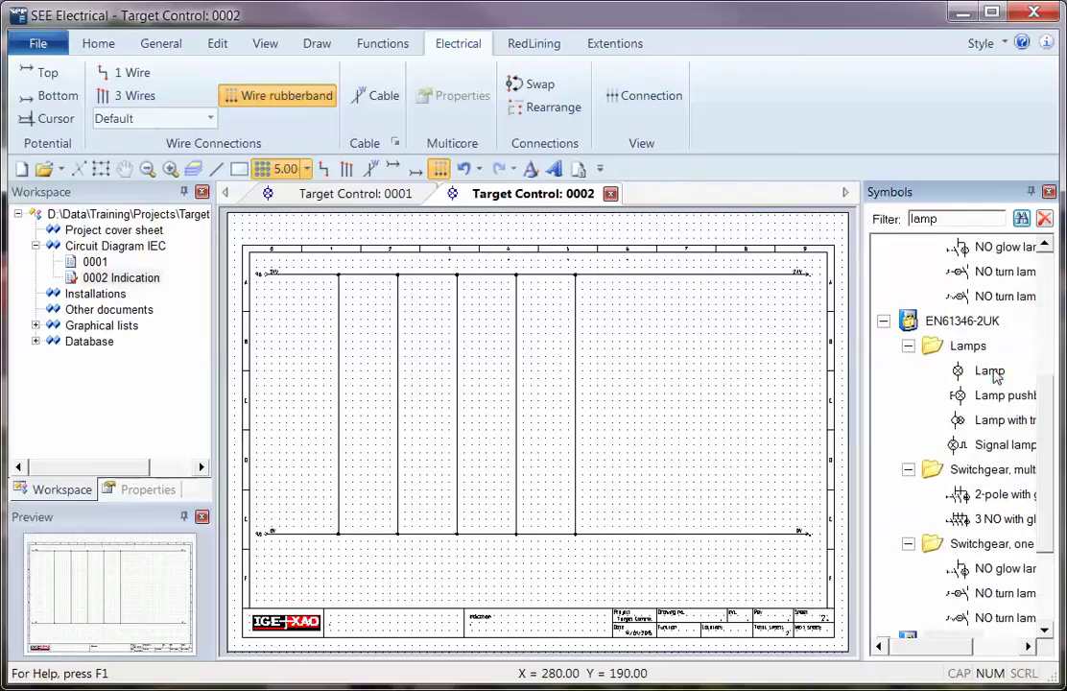
{"action": "left_click", "coordinate": [992, 372]}
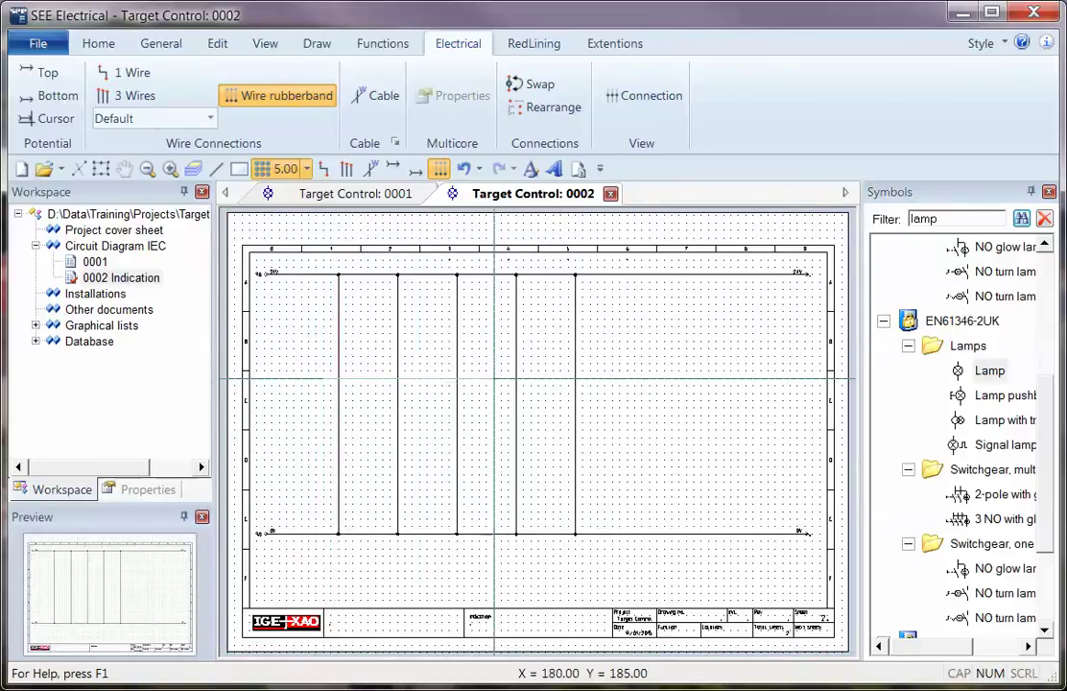
{"action": "left_click_drag", "start_coordinate": [494, 382], "coordinate": [605, 383]}
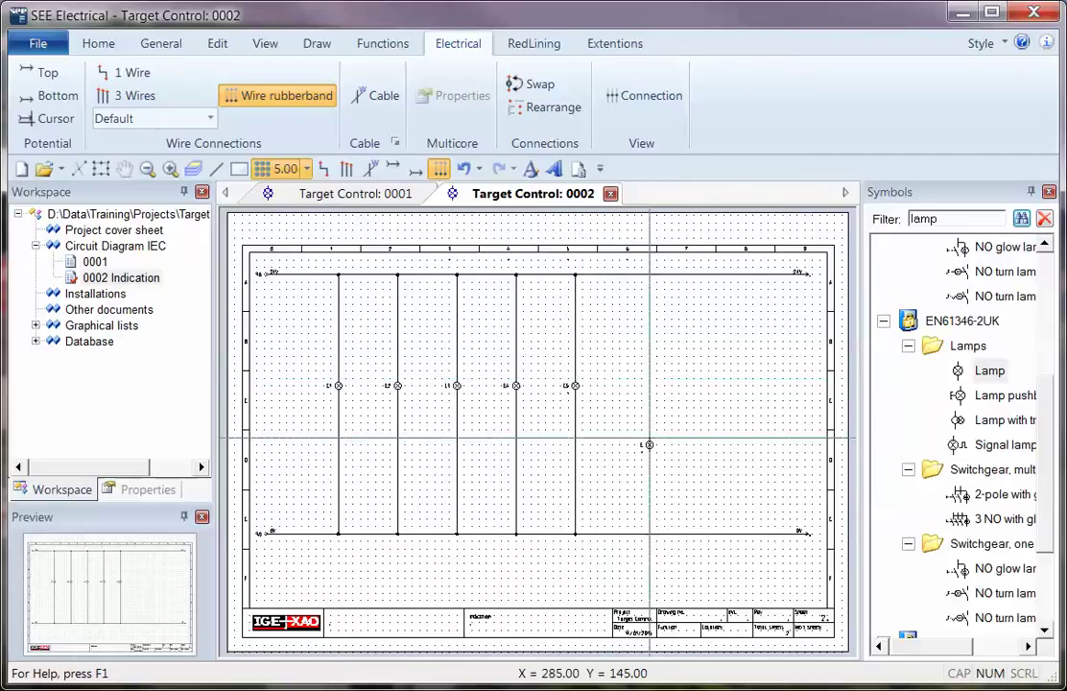
{"action": "key", "text": "Escape"}
{"action": "scroll", "coordinate": [528, 424], "scroll_direction": "up", "scroll_amount": 3}
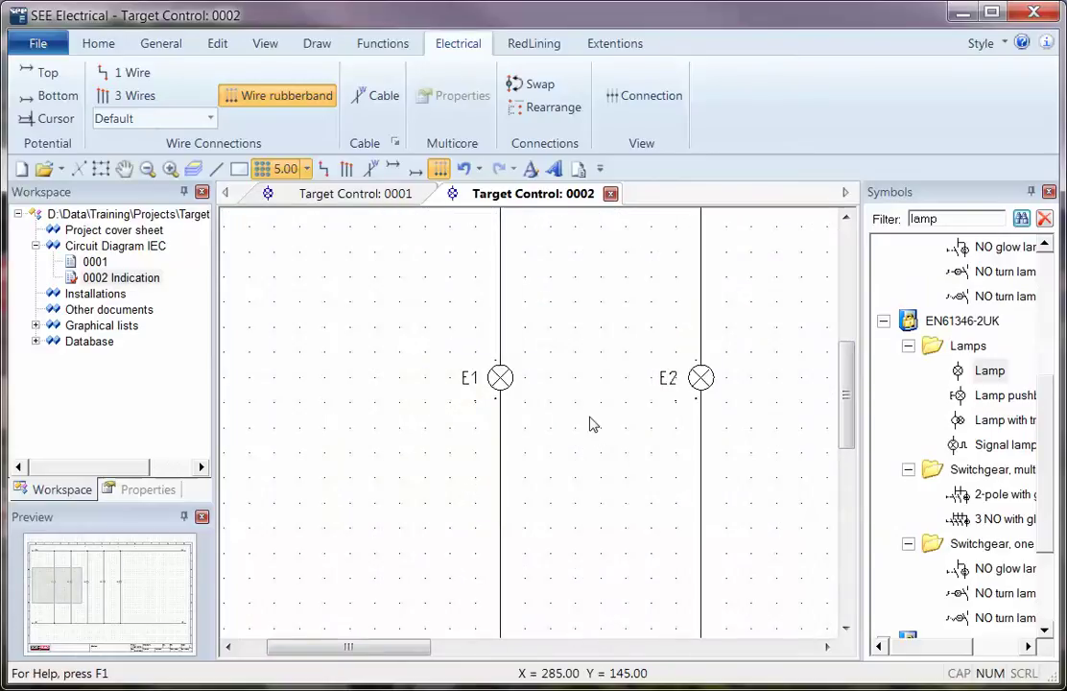
{"action": "scroll", "coordinate": [592, 424], "scroll_direction": "down", "scroll_amount": 3}
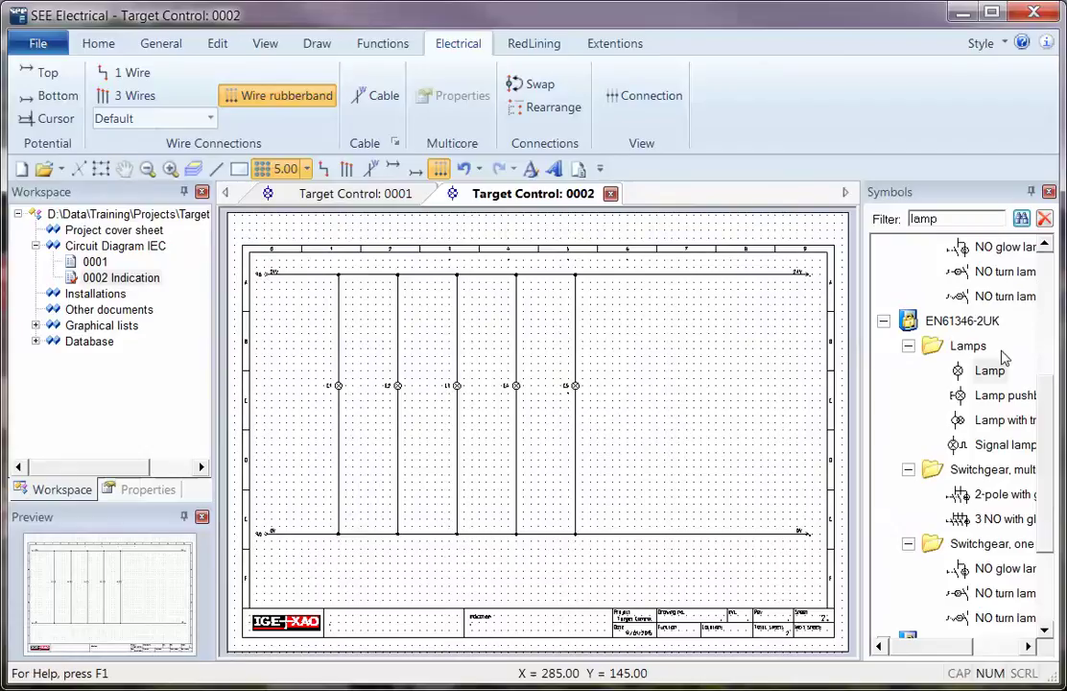
Step: Filter the symbols for 'term' and select the '1 terminal 90° vertical' symbol
{"action": "double_click", "coordinate": [941, 219]}
{"action": "type", "text": "ter"}
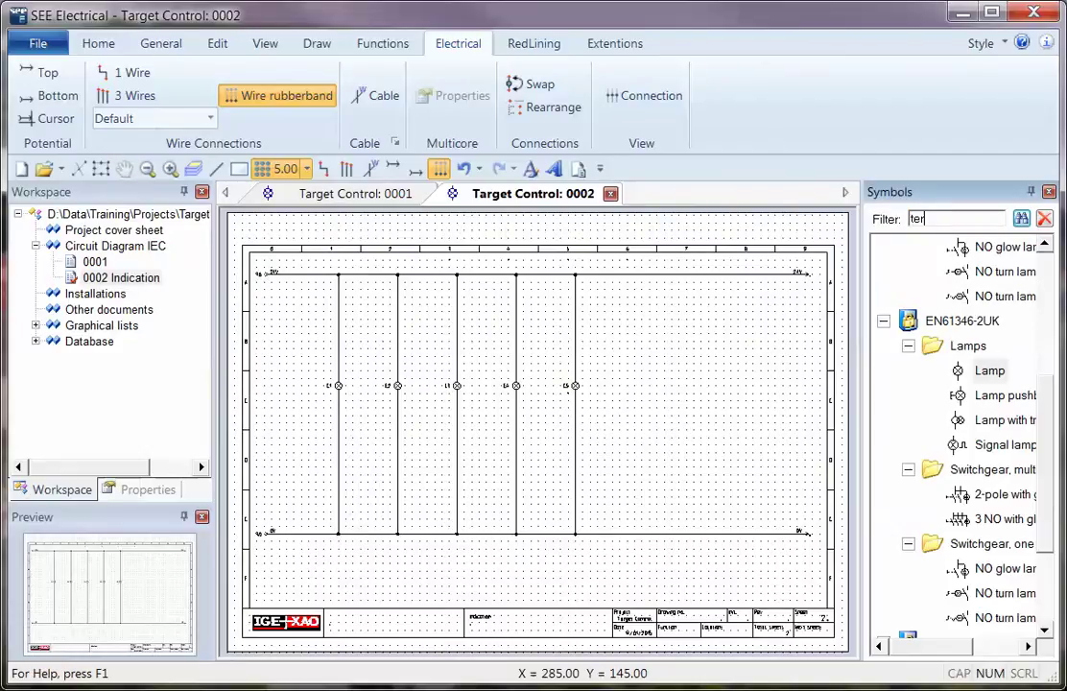
{"action": "type", "text": "m"}
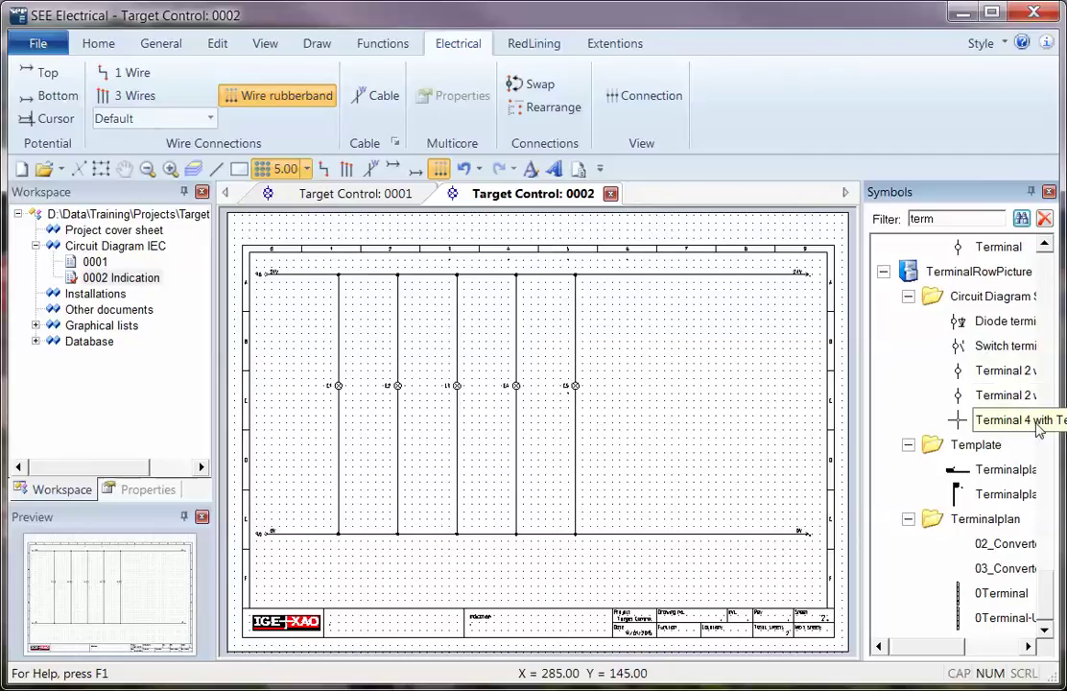
{"action": "left_click_drag", "start_coordinate": [1052, 574], "coordinate": [1055, 422]}
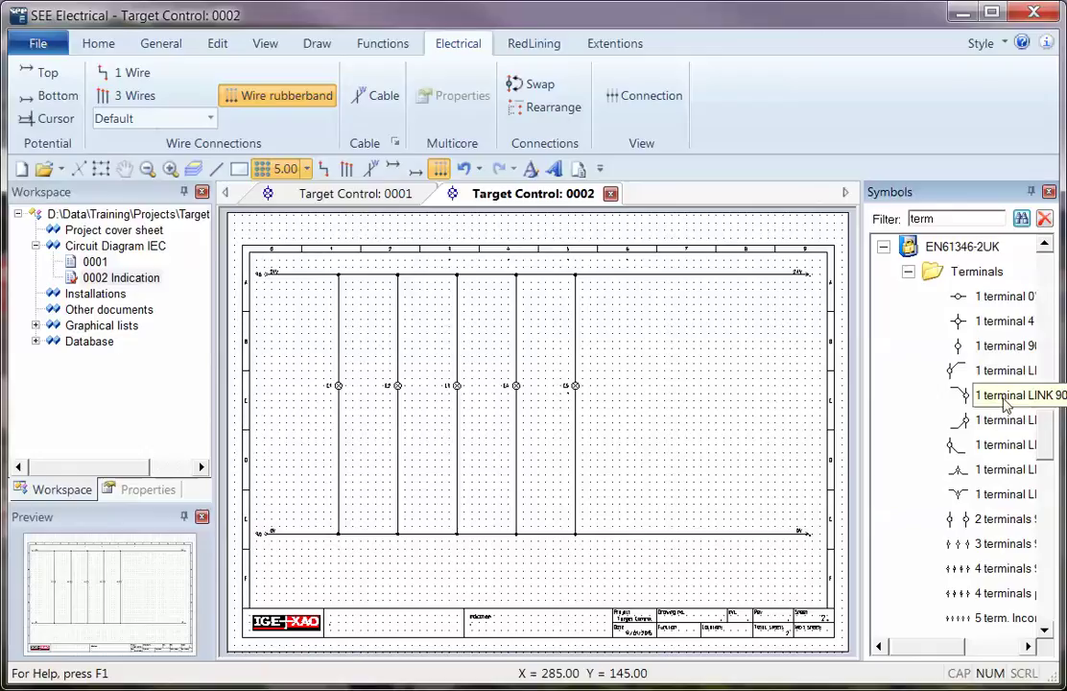
{"action": "left_click", "coordinate": [998, 346]}
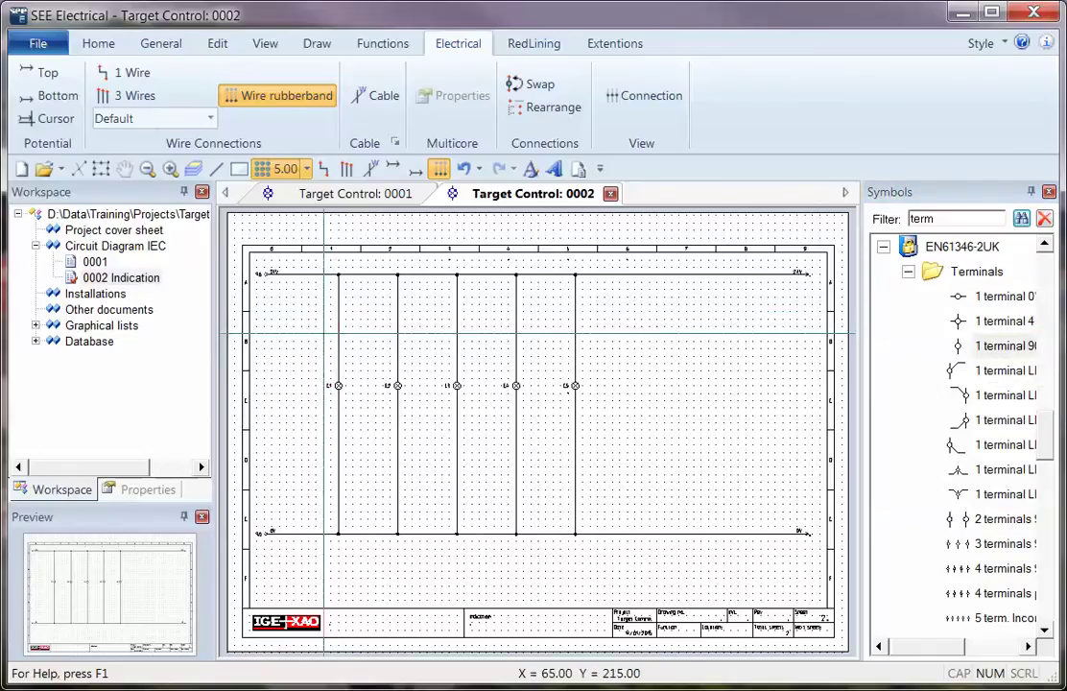
Step: Place X1 terminals 1–5 on the wires above the lamps, accepting each properties dialog
{"action": "left_click", "coordinate": [590, 335]}
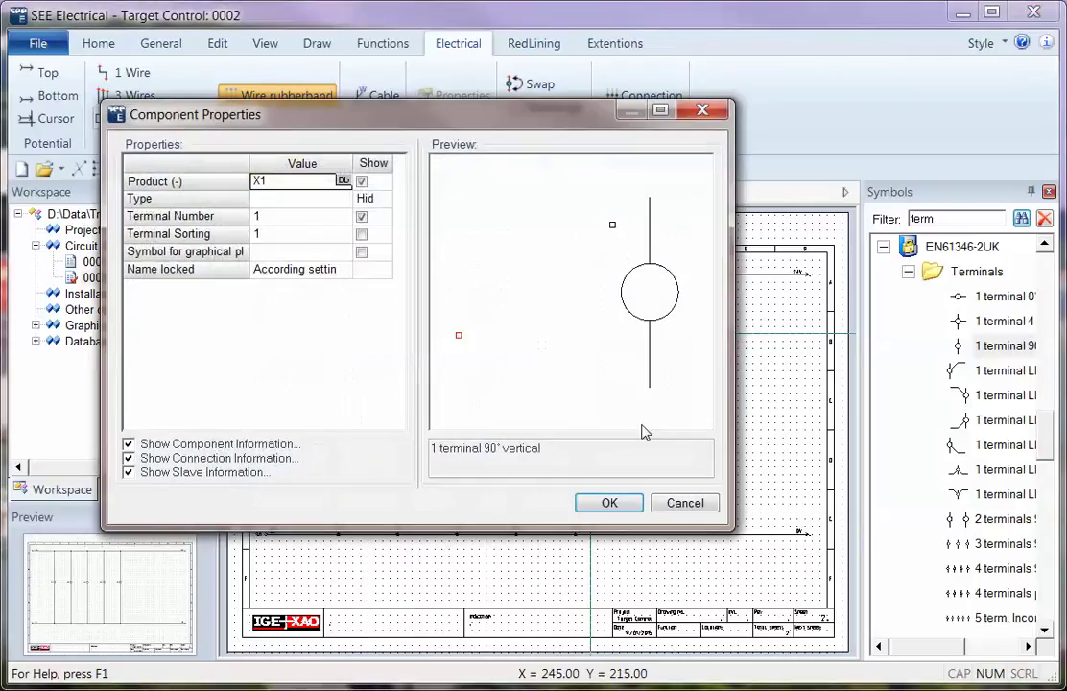
{"action": "left_click", "coordinate": [609, 505]}
{"action": "left_click", "coordinate": [612, 507]}
{"action": "left_click", "coordinate": [605, 497]}
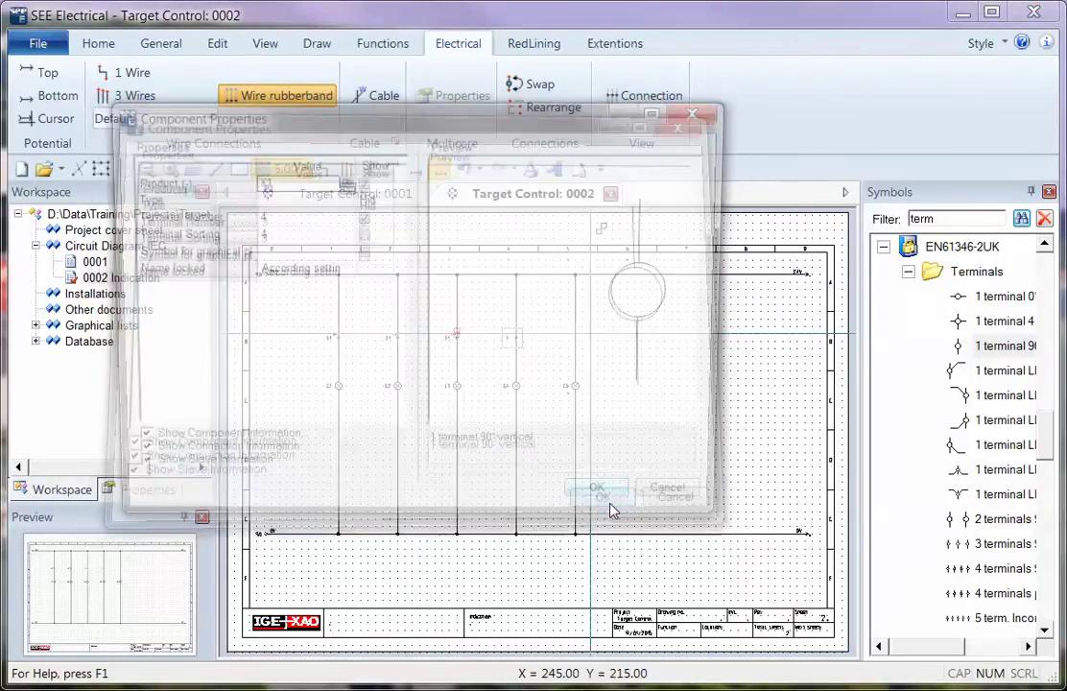
{"action": "left_click", "coordinate": [607, 499]}
{"action": "left_click", "coordinate": [606, 499]}
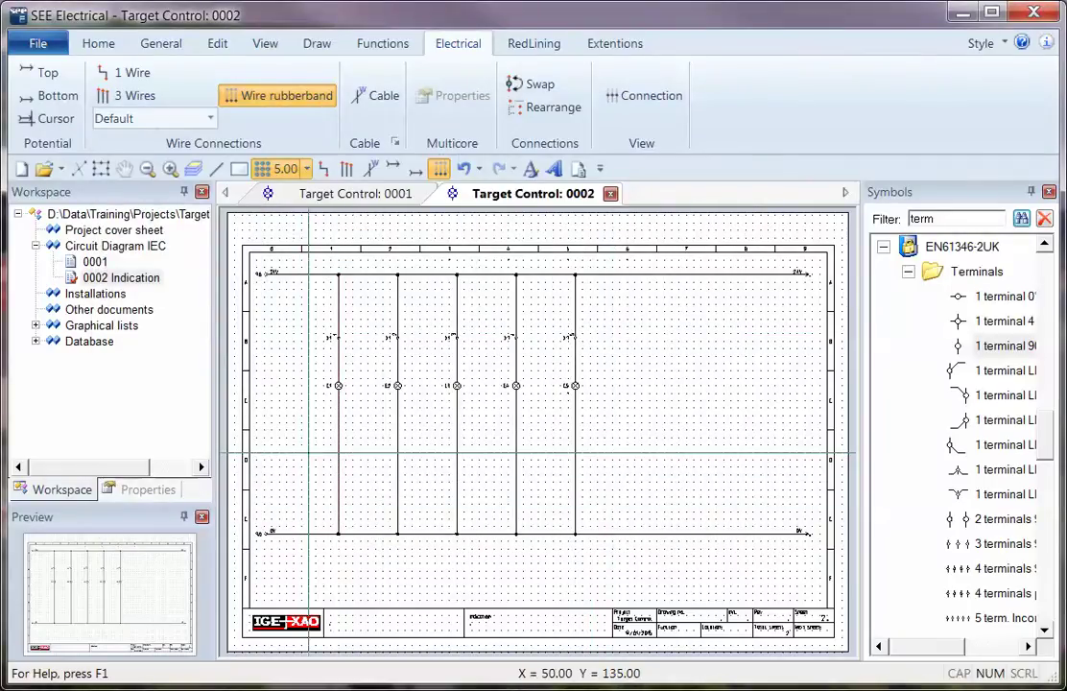
Step: Copy the five X1 terminals below the lamps as a second row numbered from 6
{"action": "left_click_drag", "start_coordinate": [287, 297], "coordinate": [581, 357]}
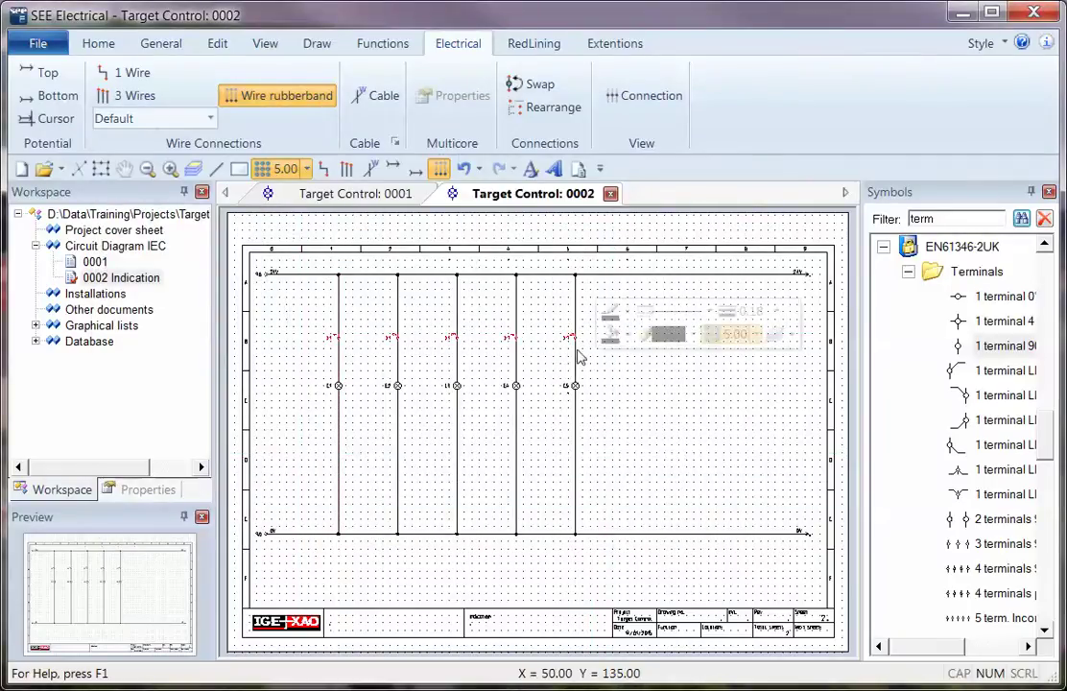
{"action": "left_click_drag", "start_coordinate": [509, 343], "coordinate": [448, 468]}
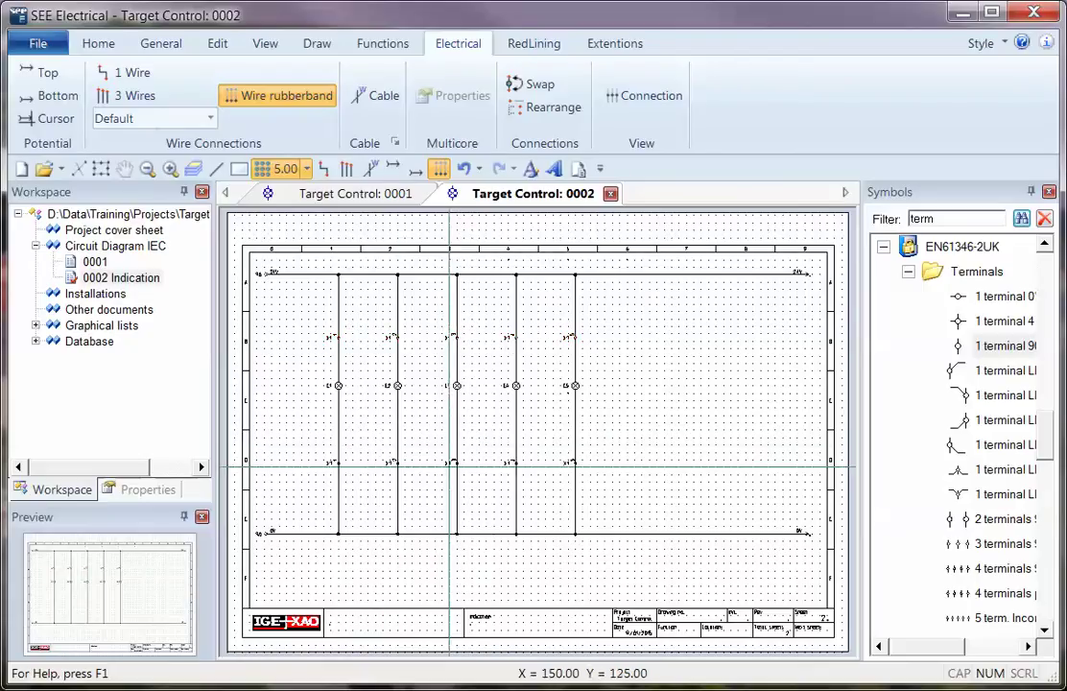
{"action": "left_click", "coordinate": [608, 506]}
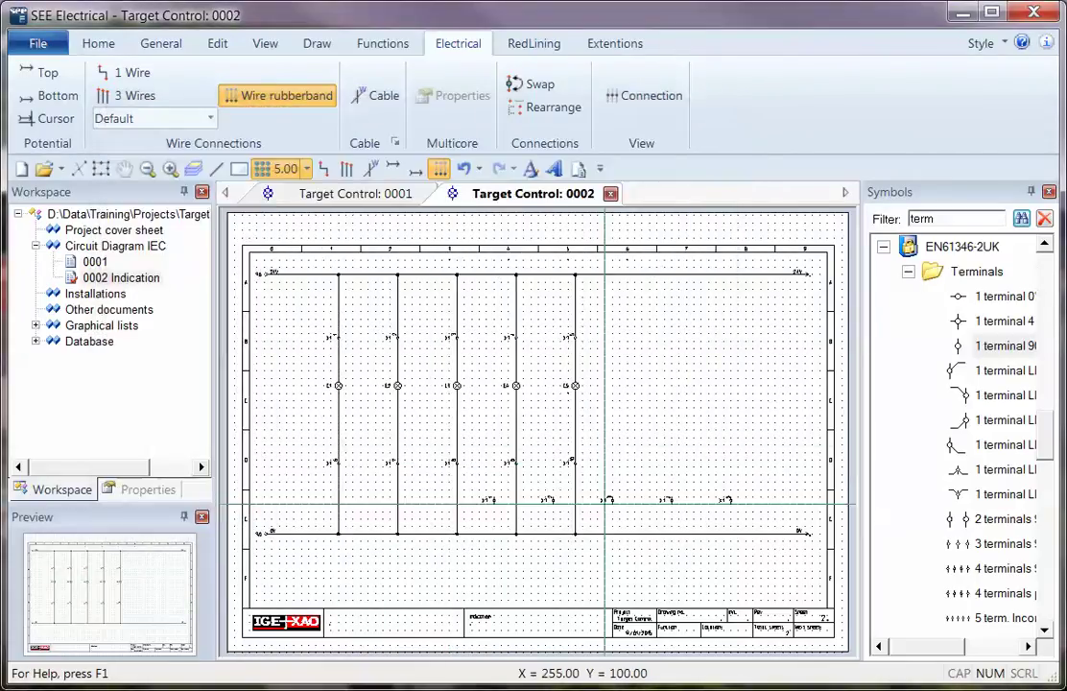
{"action": "scroll", "coordinate": [410, 424], "scroll_direction": "up", "scroll_amount": 2}
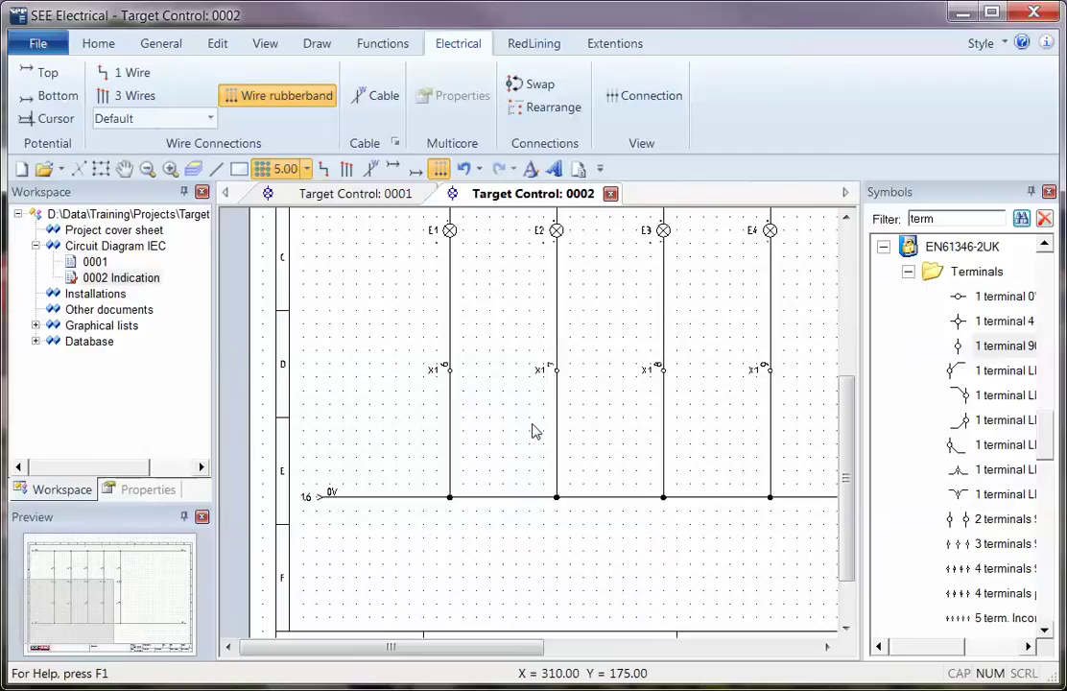
{"action": "scroll", "coordinate": [504, 290], "scroll_direction": "up", "scroll_amount": 3}
{"action": "scroll", "coordinate": [514, 357], "scroll_direction": "up", "scroll_amount": 3}
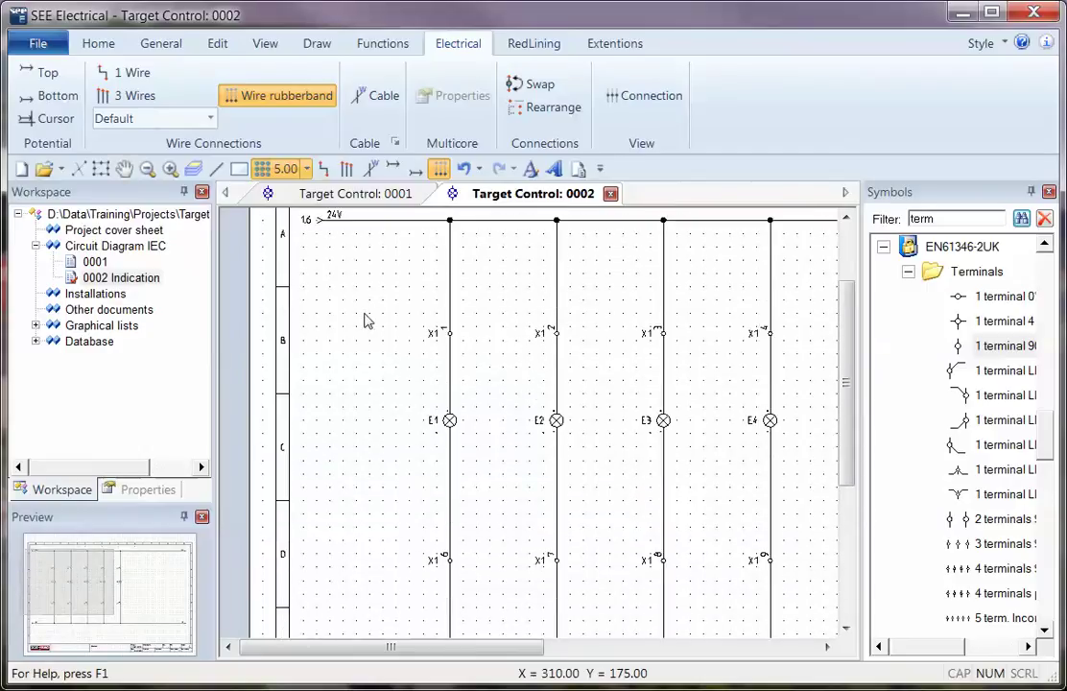
Step: Set the Terminal list's page template to 'Graphical List, Terminals Basic 3D'
{"action": "left_click", "coordinate": [35, 325]}
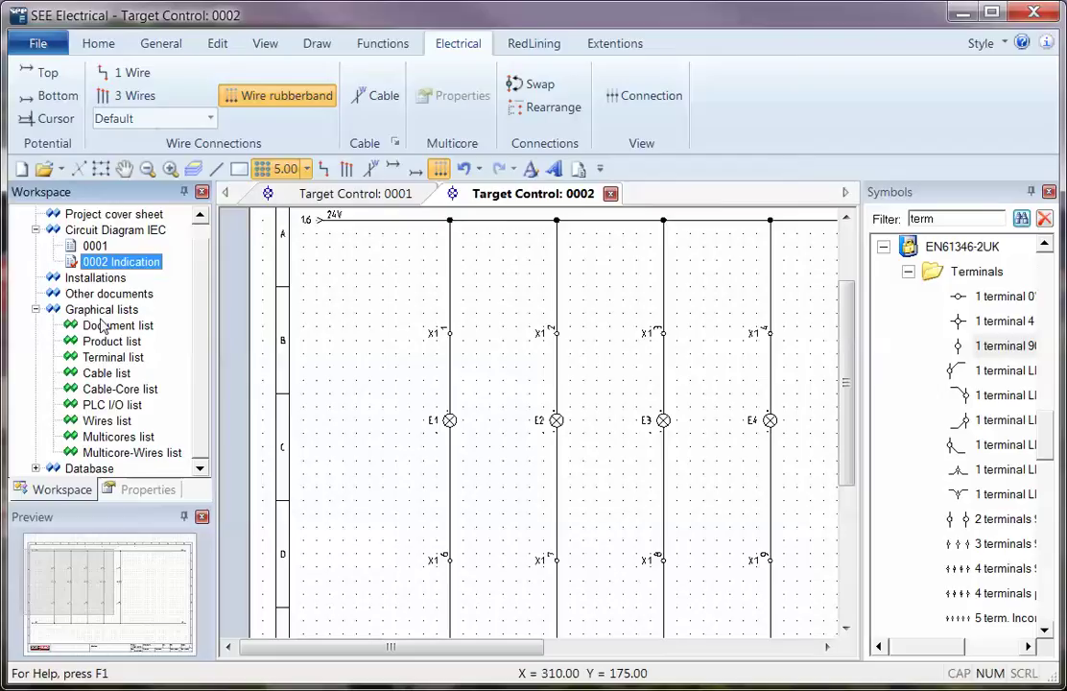
{"action": "left_click", "coordinate": [115, 358]}
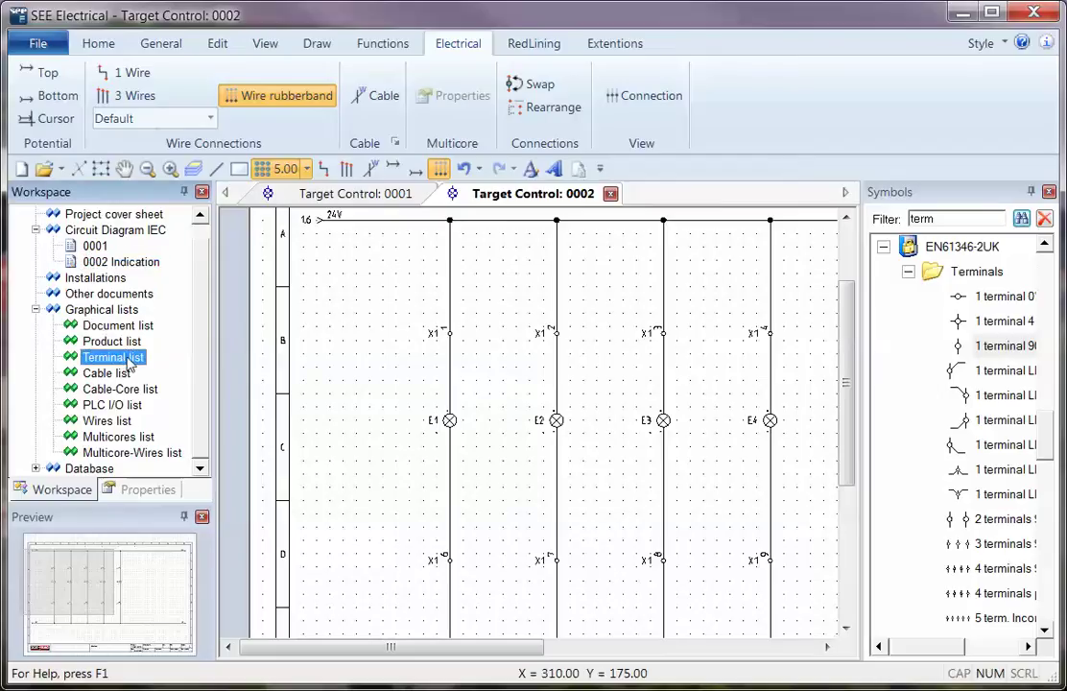
{"action": "right_click", "coordinate": [127, 363]}
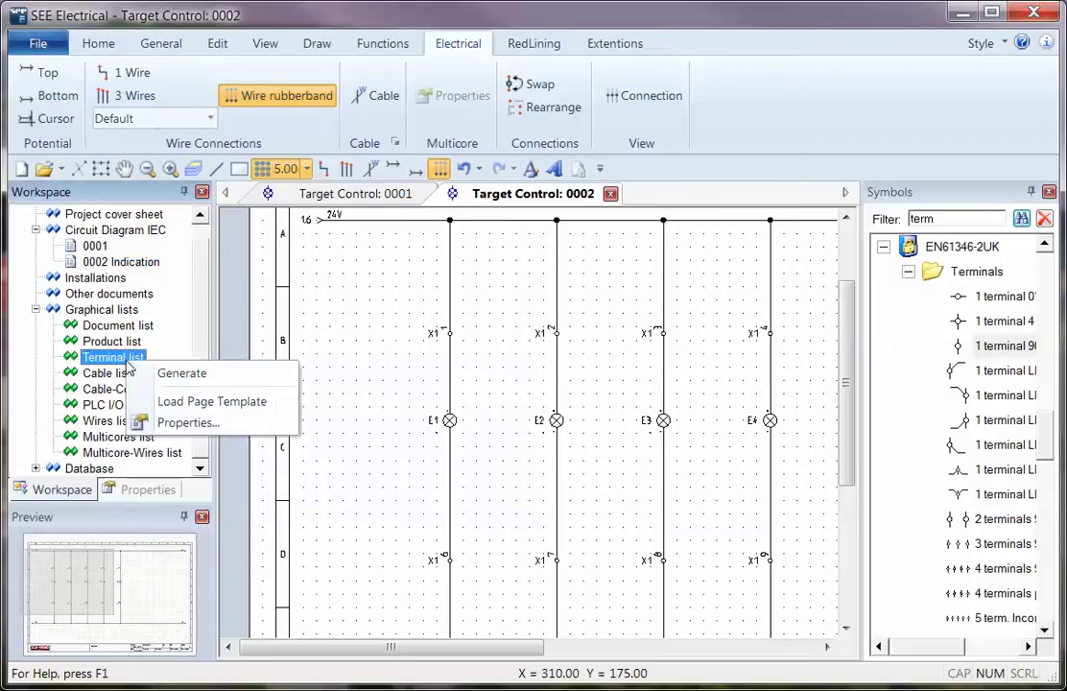
{"action": "left_click", "coordinate": [189, 423]}
{"action": "left_click", "coordinate": [665, 371]}
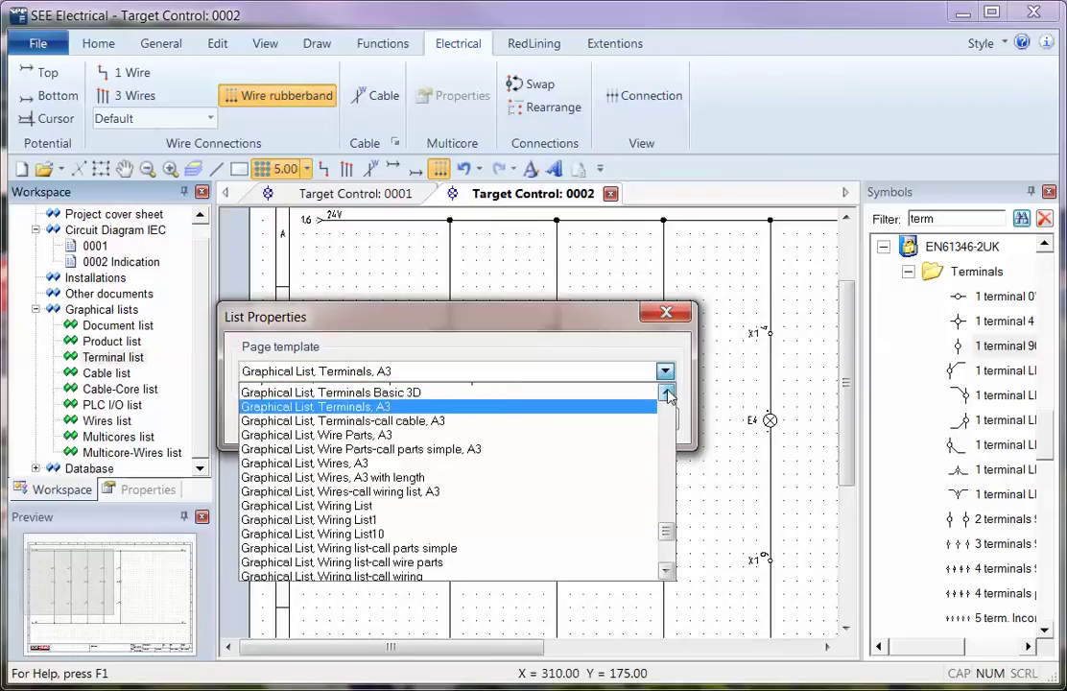
{"action": "left_click", "coordinate": [667, 396]}
{"action": "left_click", "coordinate": [415, 406]}
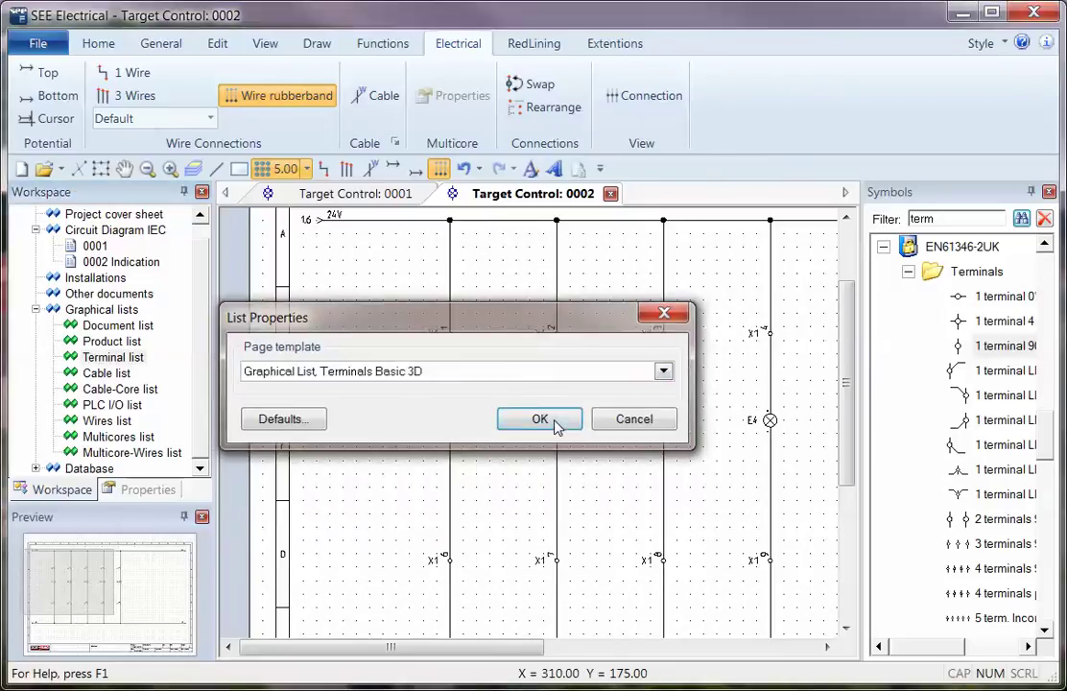
{"action": "left_click", "coordinate": [541, 419]}
Step: Generate the terminal strip list and open the new 0001 X1 page
{"action": "left_click", "coordinate": [112, 357]}
{"action": "right_click", "coordinate": [132, 362]}
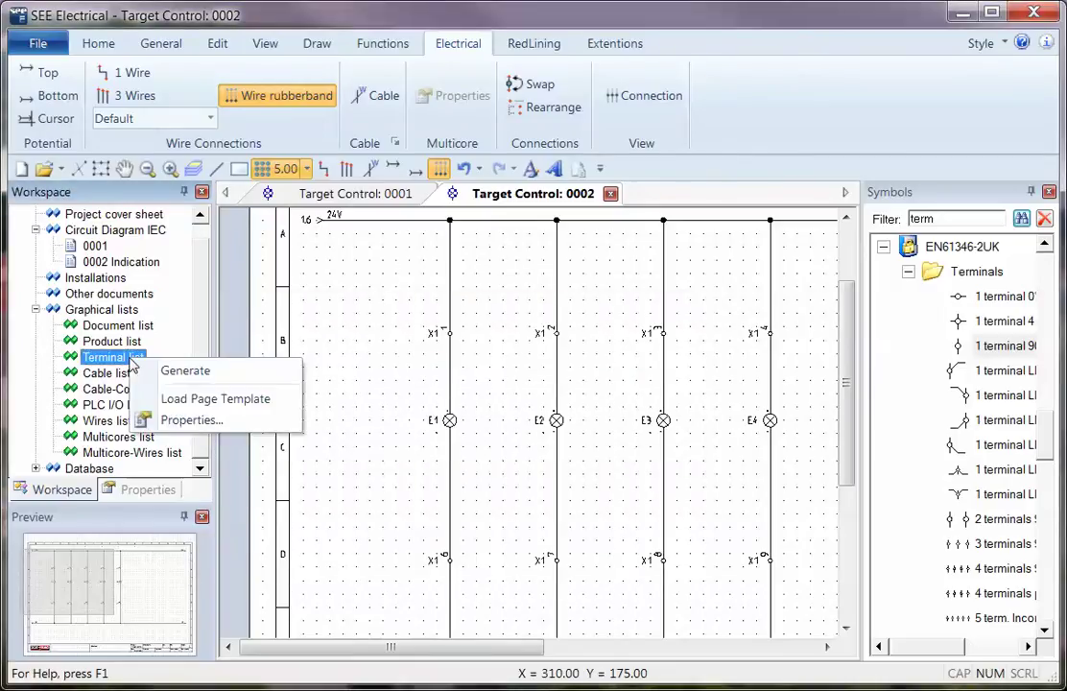
{"action": "left_click", "coordinate": [182, 372]}
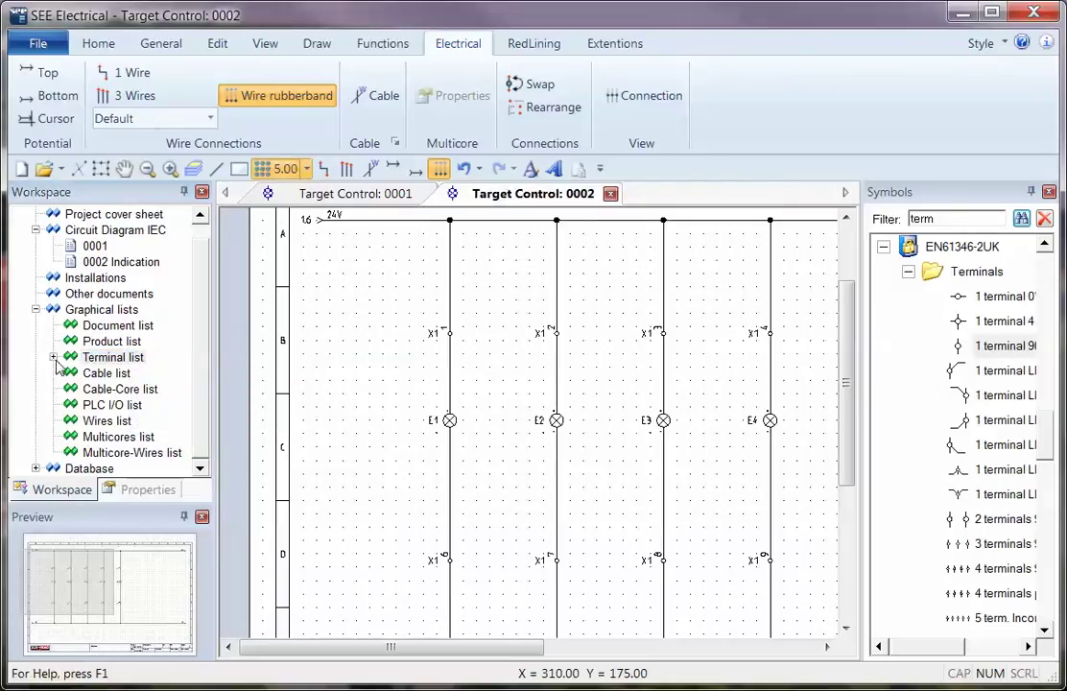
{"action": "left_click", "coordinate": [54, 356]}
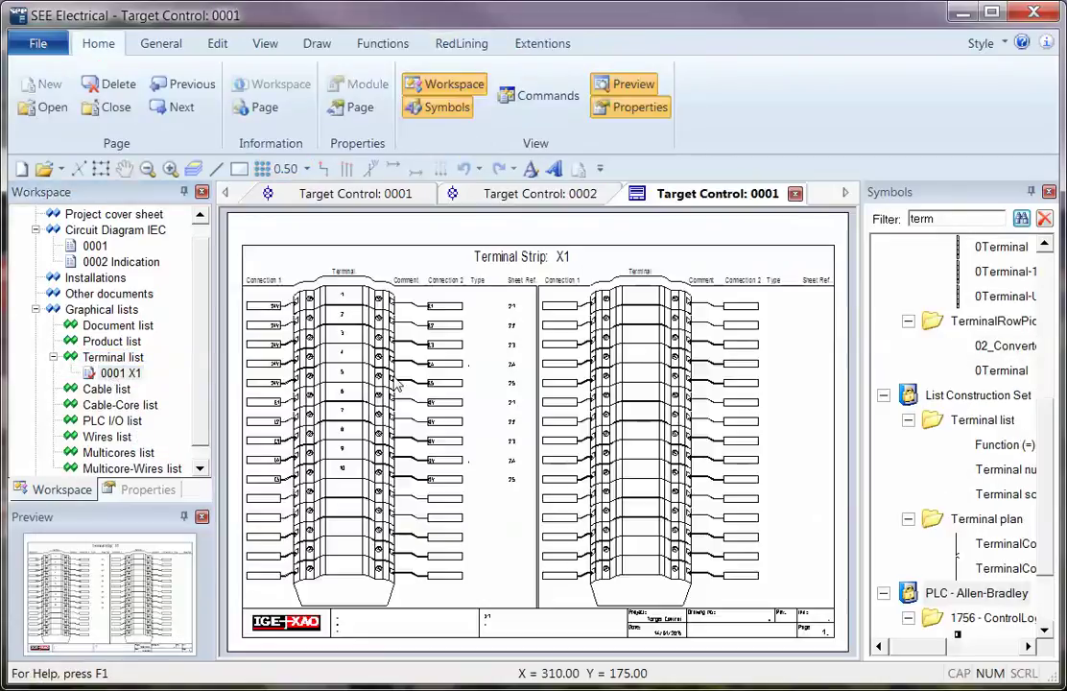
{"action": "scroll", "coordinate": [288, 360], "scroll_direction": "up", "scroll_amount": 3}
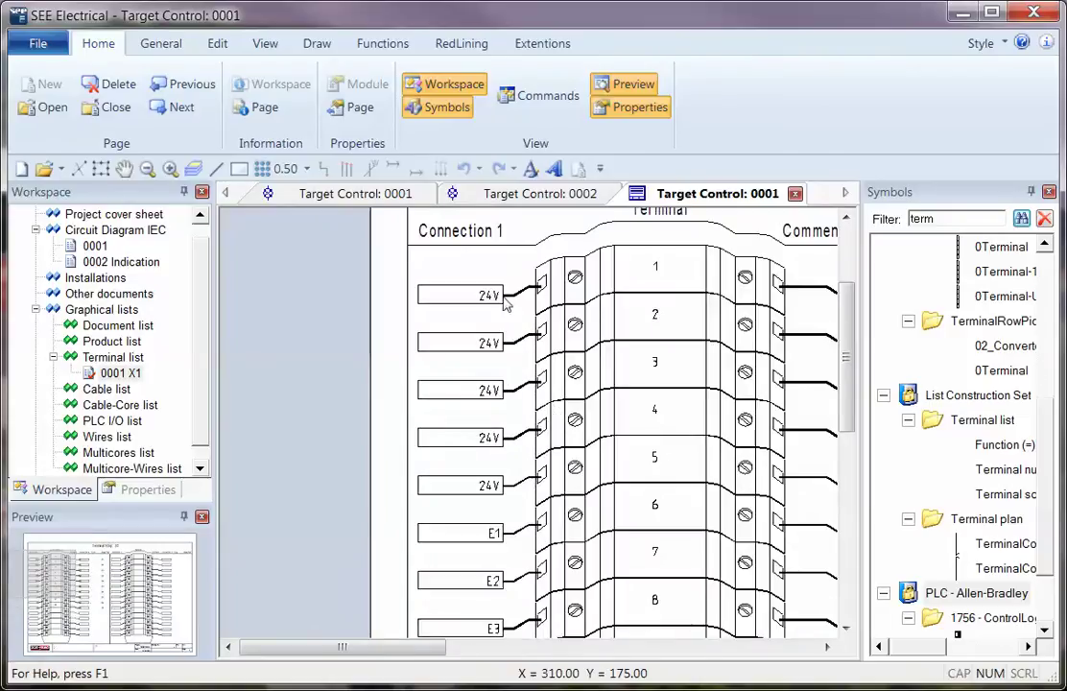
{"action": "scroll", "coordinate": [490, 506], "scroll_direction": "down", "scroll_amount": 3}
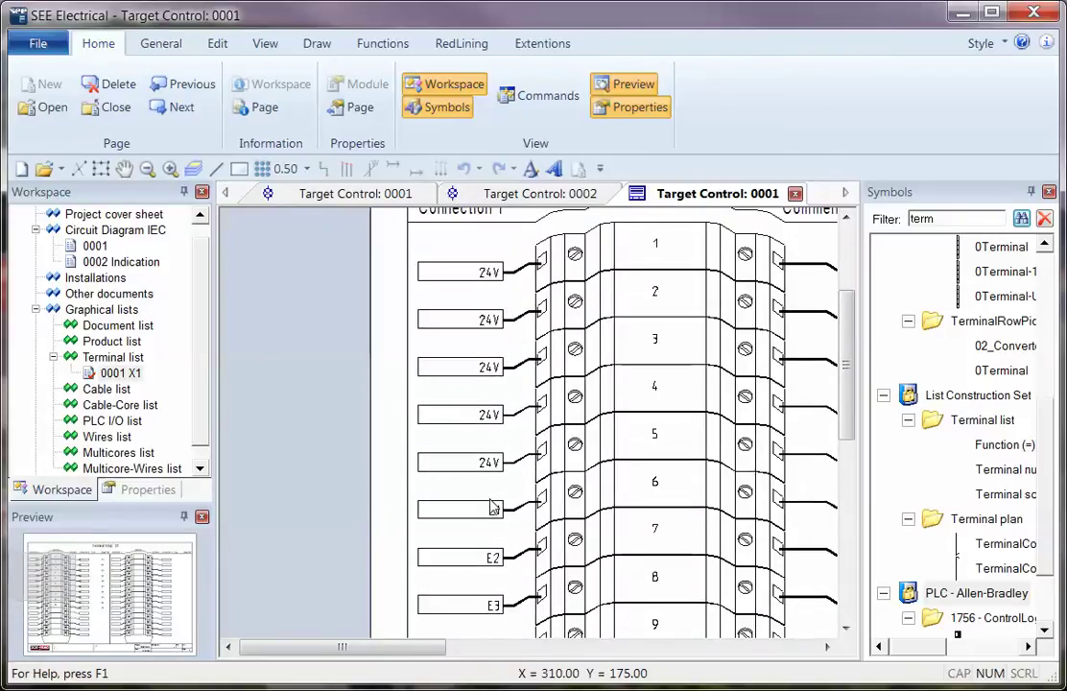
{"action": "scroll", "coordinate": [491, 498], "scroll_direction": "down", "scroll_amount": 1}
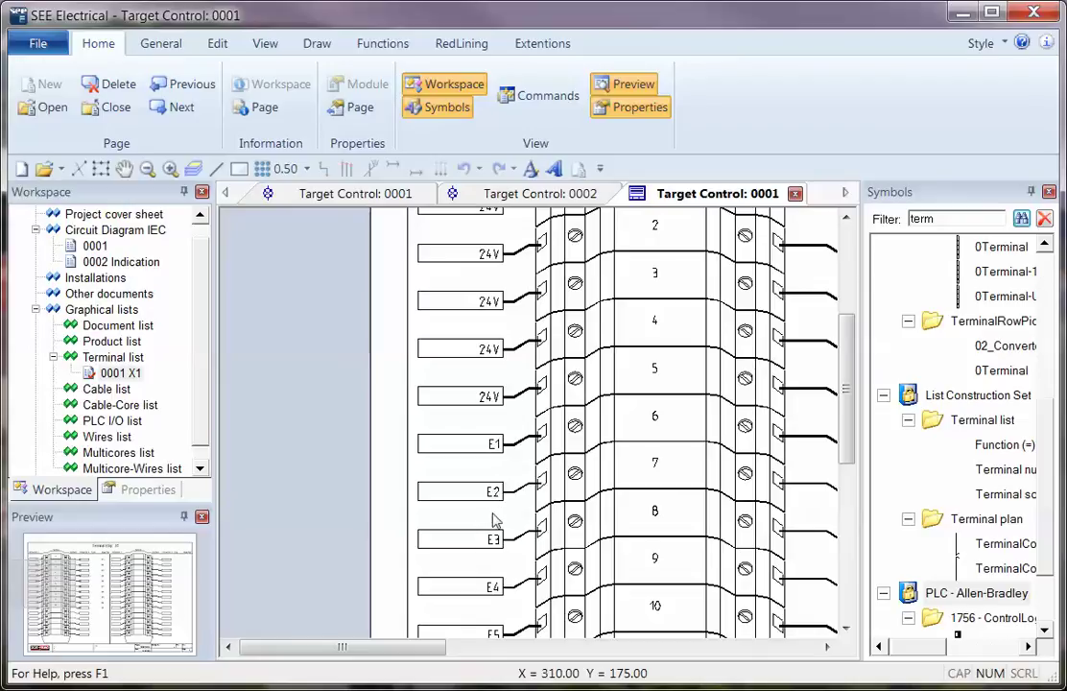
{"action": "mouse_move", "coordinate": [429, 657]}
{"action": "left_mouse_down"}
{"action": "mouse_move", "coordinate": [580, 657]}
{"action": "mouse_move", "coordinate": [461, 645]}
{"action": "left_mouse_up"}
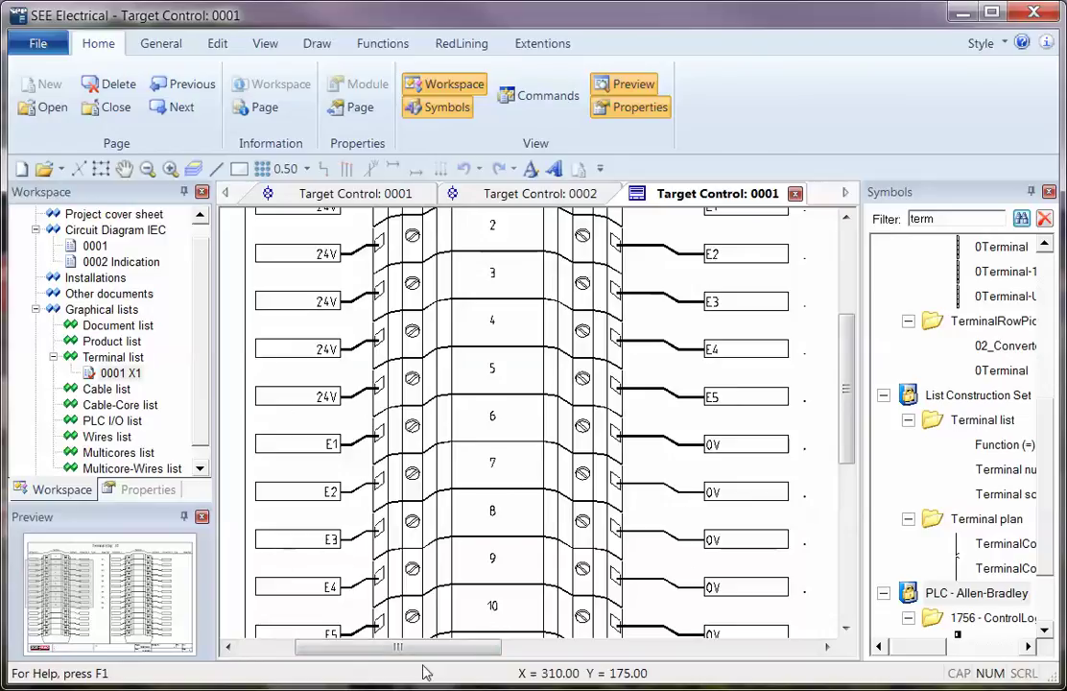
{"action": "mouse_move", "coordinate": [443, 648]}
{"action": "left_mouse_down"}
{"action": "mouse_move", "coordinate": [387, 656]}
{"action": "mouse_move", "coordinate": [408, 642]}
{"action": "left_mouse_up"}
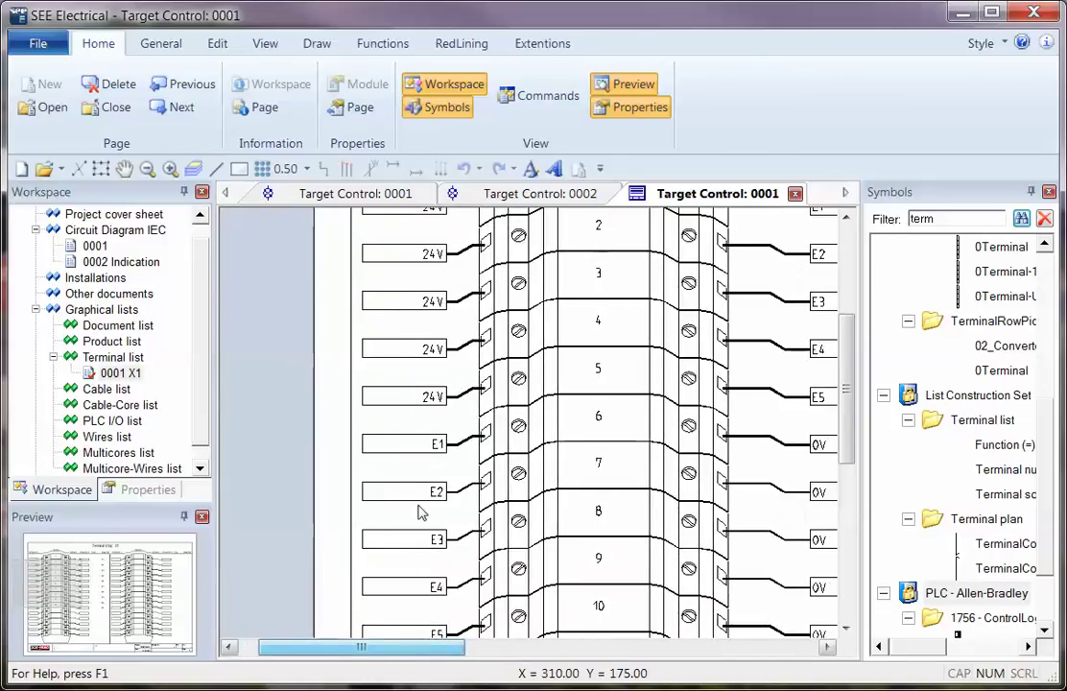
Step: Switch to lamp circuit page 0002 and turn on Electrical > Connection display
{"action": "left_click", "coordinate": [340, 199]}
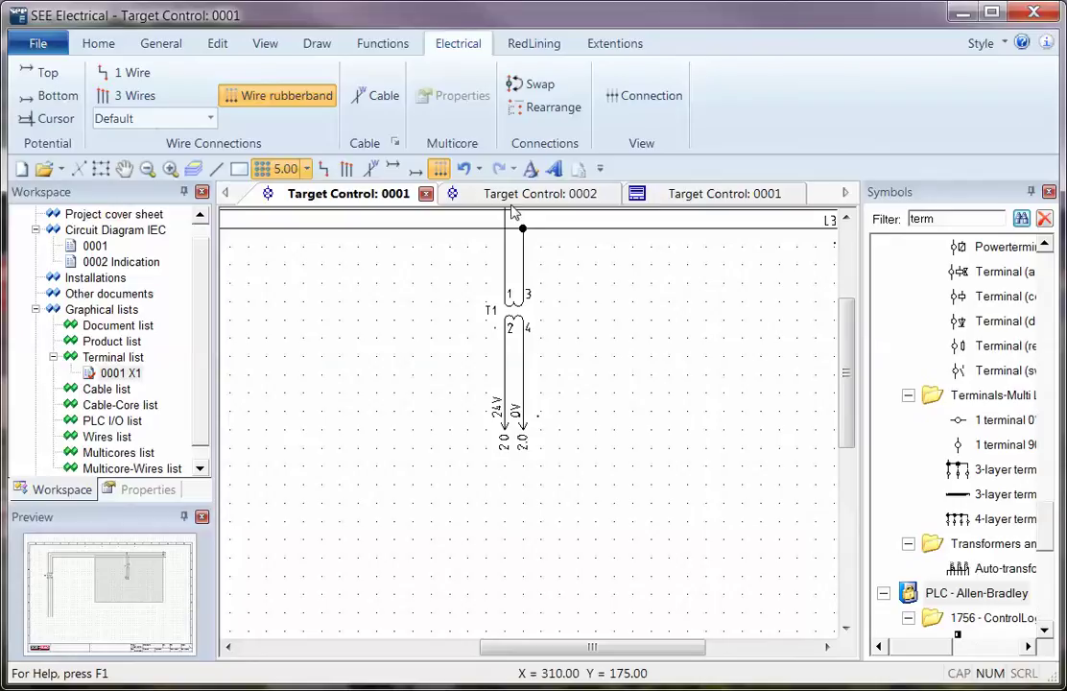
{"action": "left_click", "coordinate": [518, 195]}
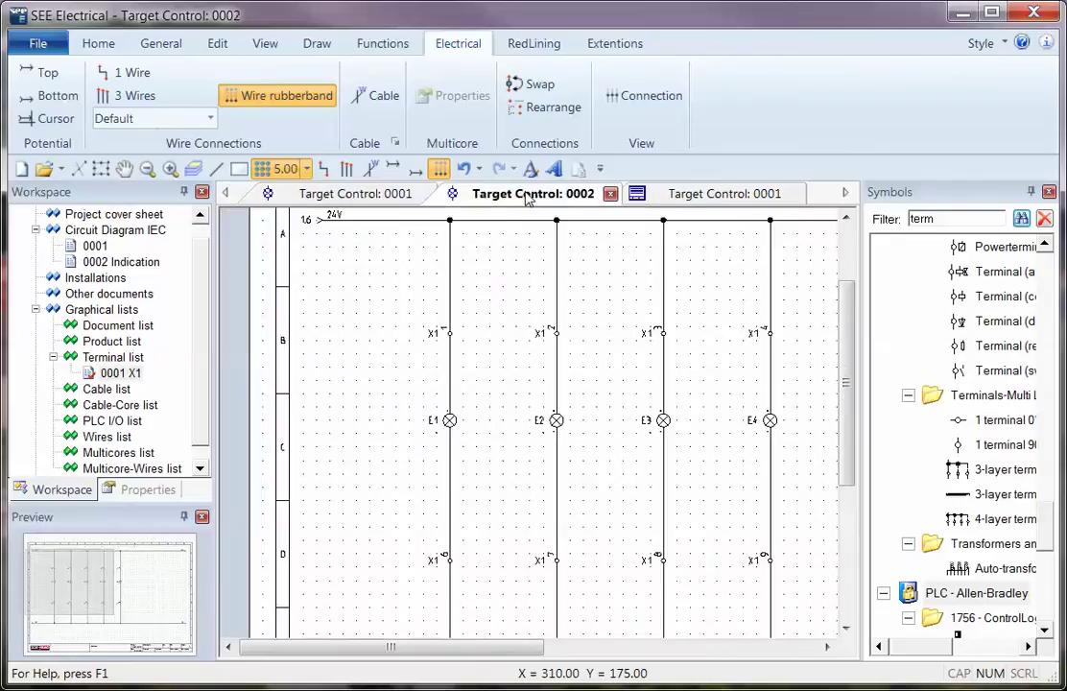
{"action": "left_click", "coordinate": [656, 100]}
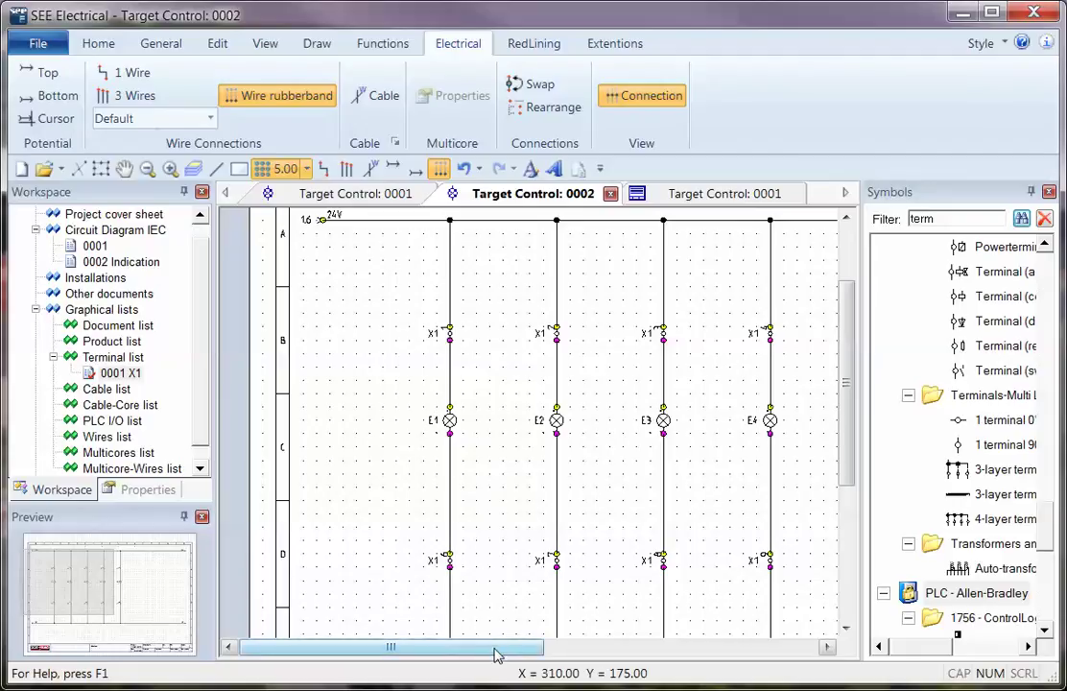
Step: Box-select the five bottom X1 terminals and swap their connection sides
{"action": "left_click_drag", "start_coordinate": [496, 655], "coordinate": [553, 648]}
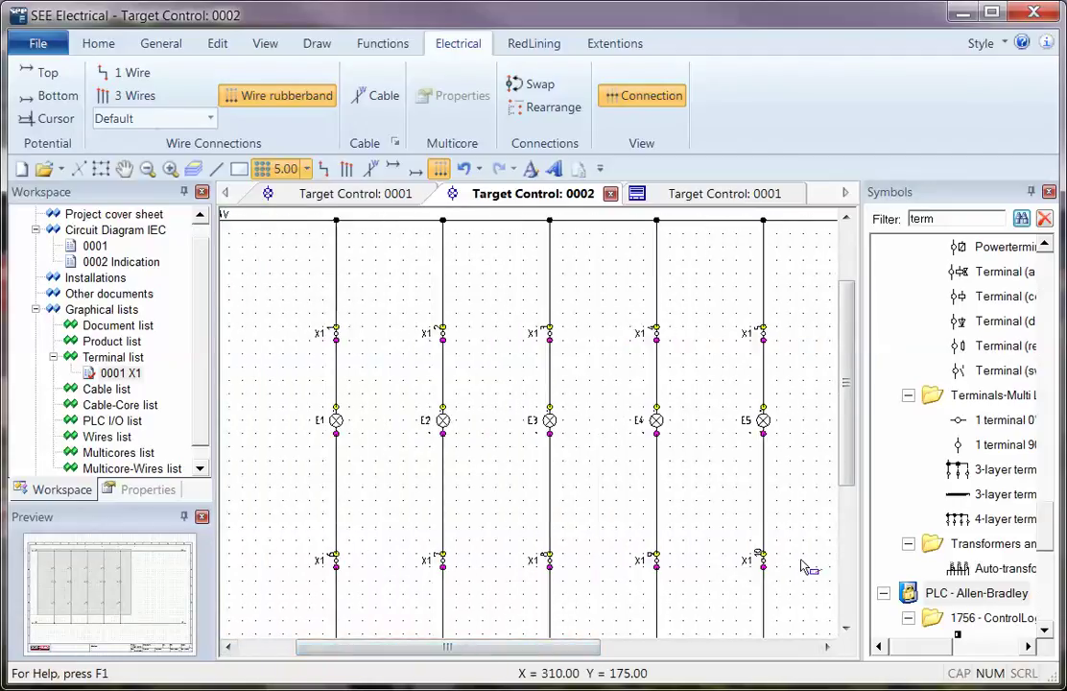
{"action": "left_click_drag", "start_coordinate": [804, 566], "coordinate": [315, 564]}
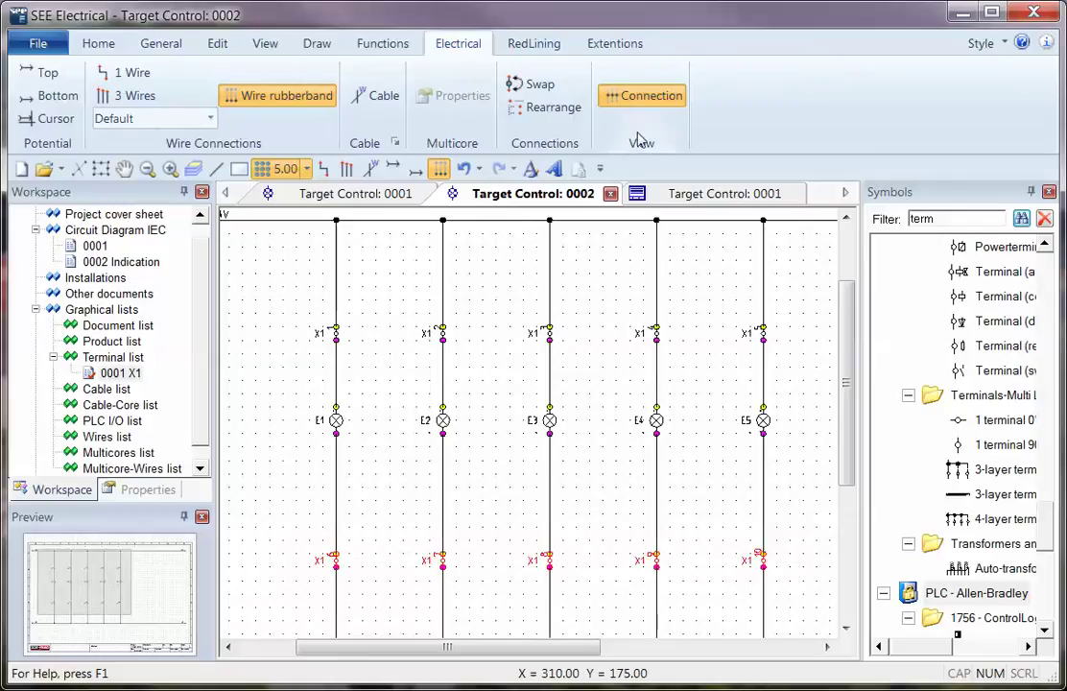
{"action": "left_click", "coordinate": [540, 86]}
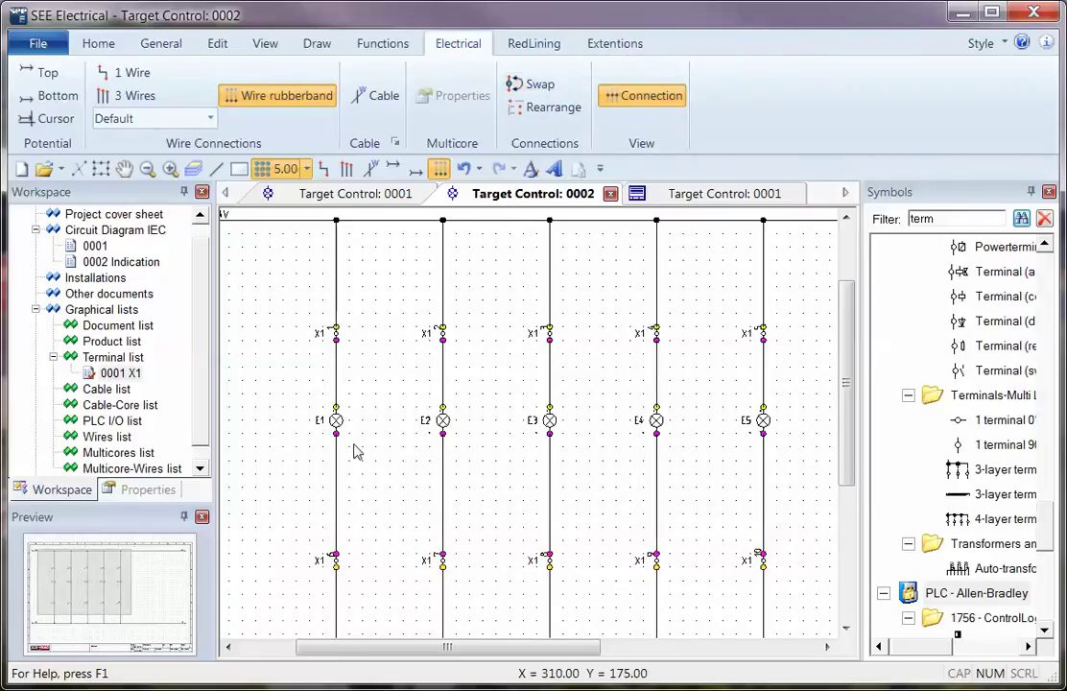
Step: Regenerate the terminal list, check the 0001 X1 page, then return to page 0002
{"action": "right_click", "coordinate": [127, 360]}
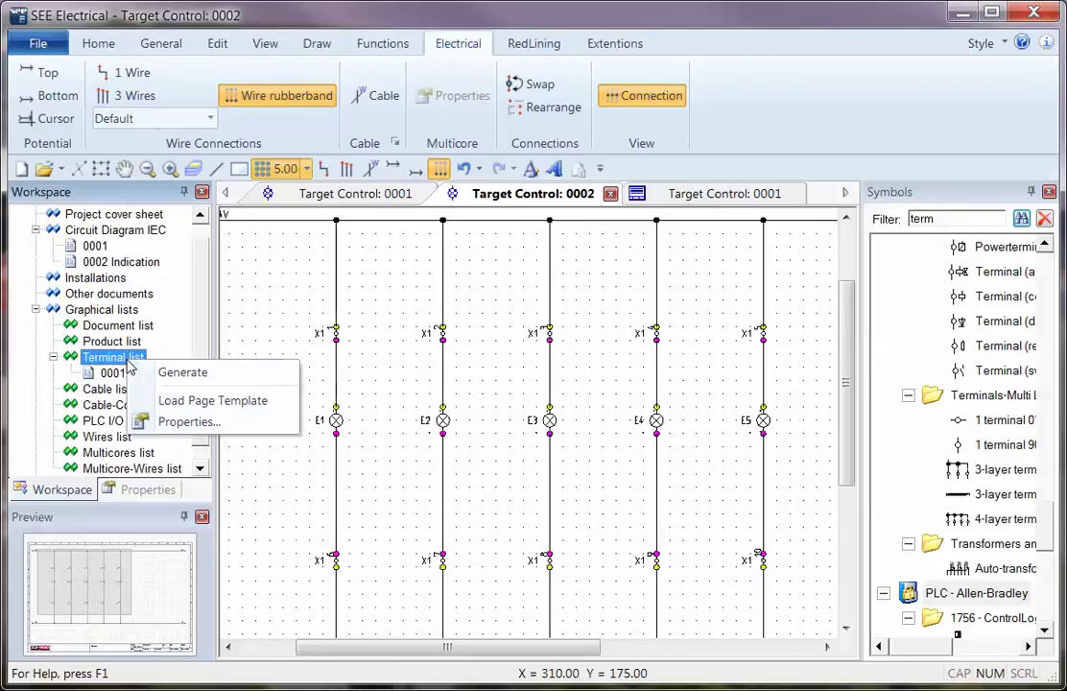
{"action": "left_click", "coordinate": [223, 376]}
{"action": "left_click", "coordinate": [131, 375]}
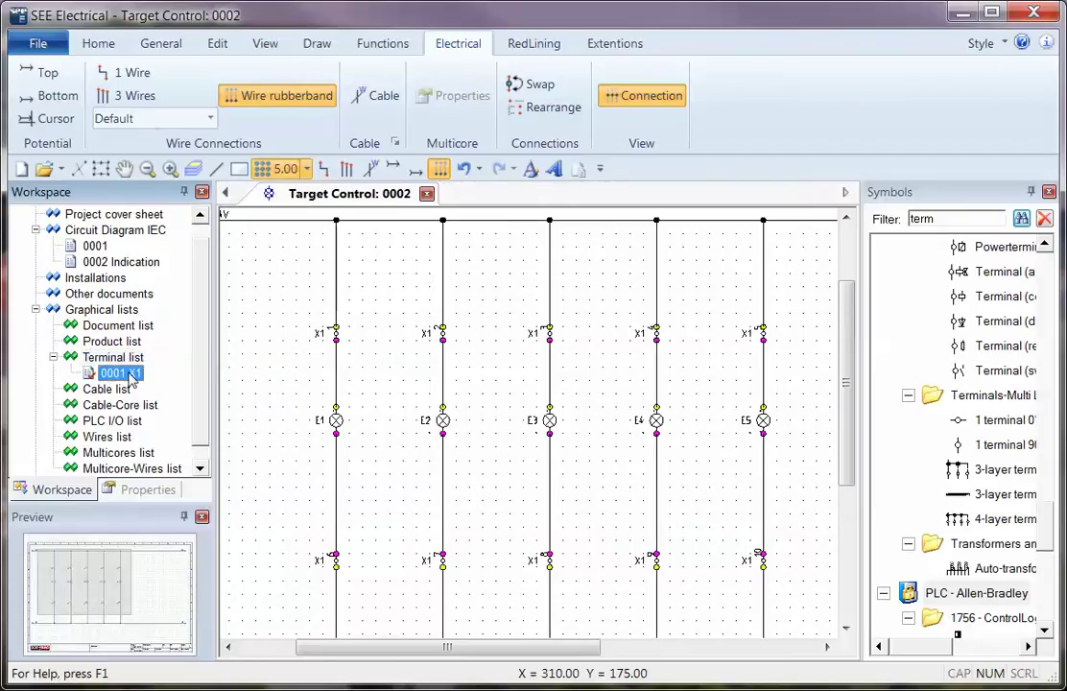
{"action": "double_click", "coordinate": [131, 374]}
{"action": "scroll", "coordinate": [595, 439], "scroll_direction": "up", "scroll_amount": 3}
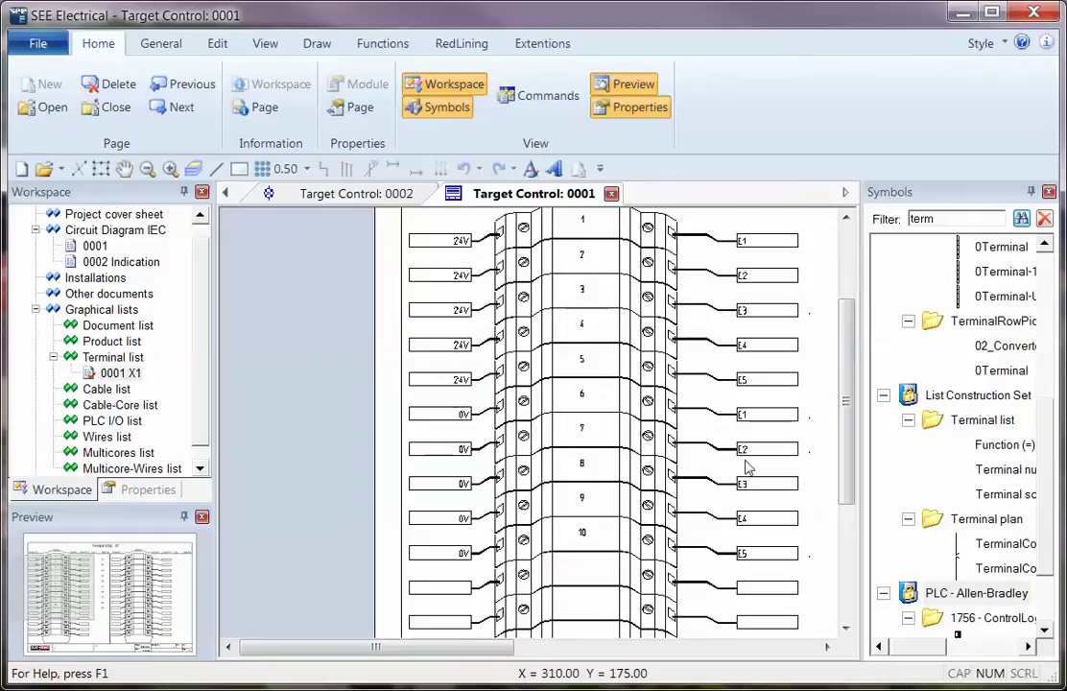
{"action": "scroll", "coordinate": [745, 467], "scroll_direction": "up", "scroll_amount": 2}
{"action": "scroll", "coordinate": [527, 422], "scroll_direction": "up", "scroll_amount": 5}
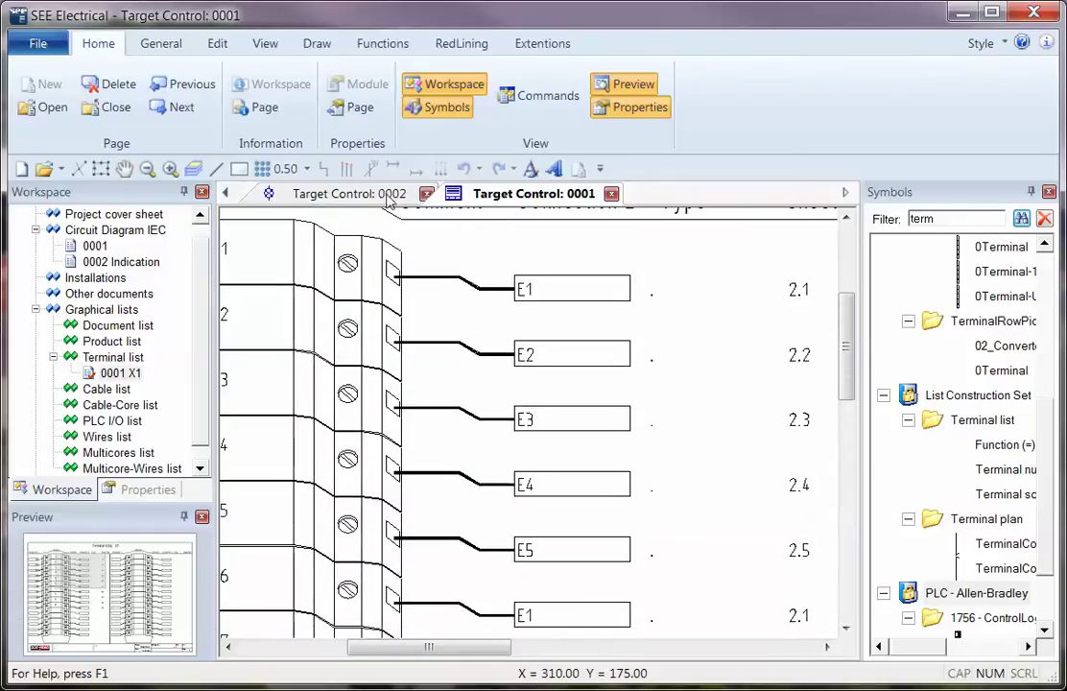
{"action": "left_click", "coordinate": [346, 193]}
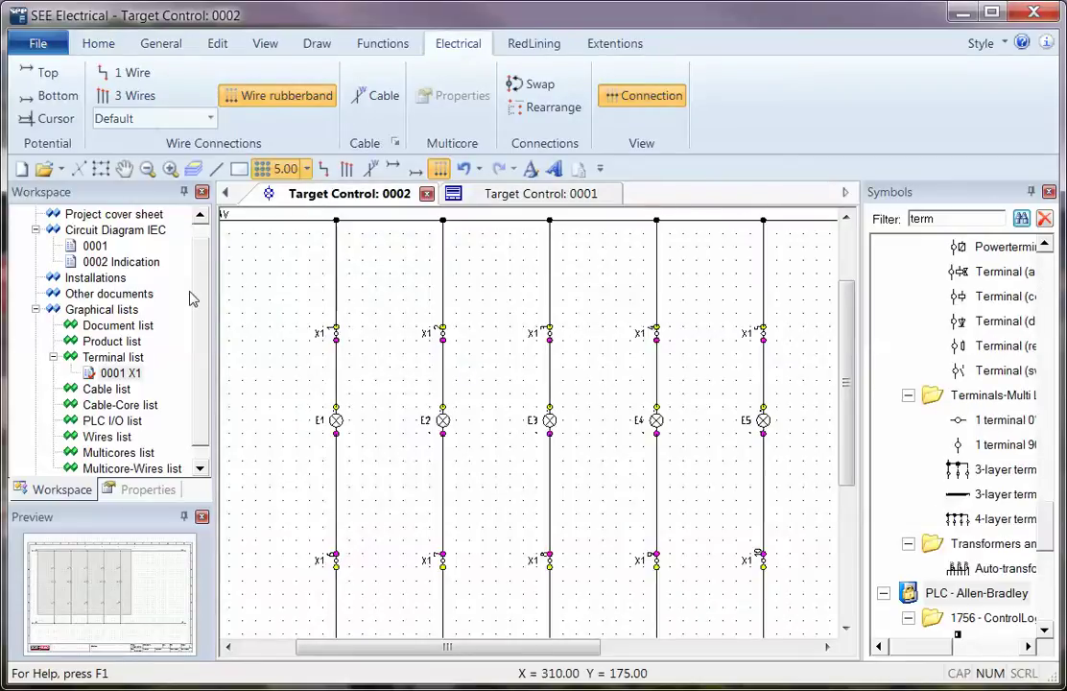
Step: Hide connection points and move the five upper X1 terminals higher up the wires
{"action": "left_click", "coordinate": [633, 96]}
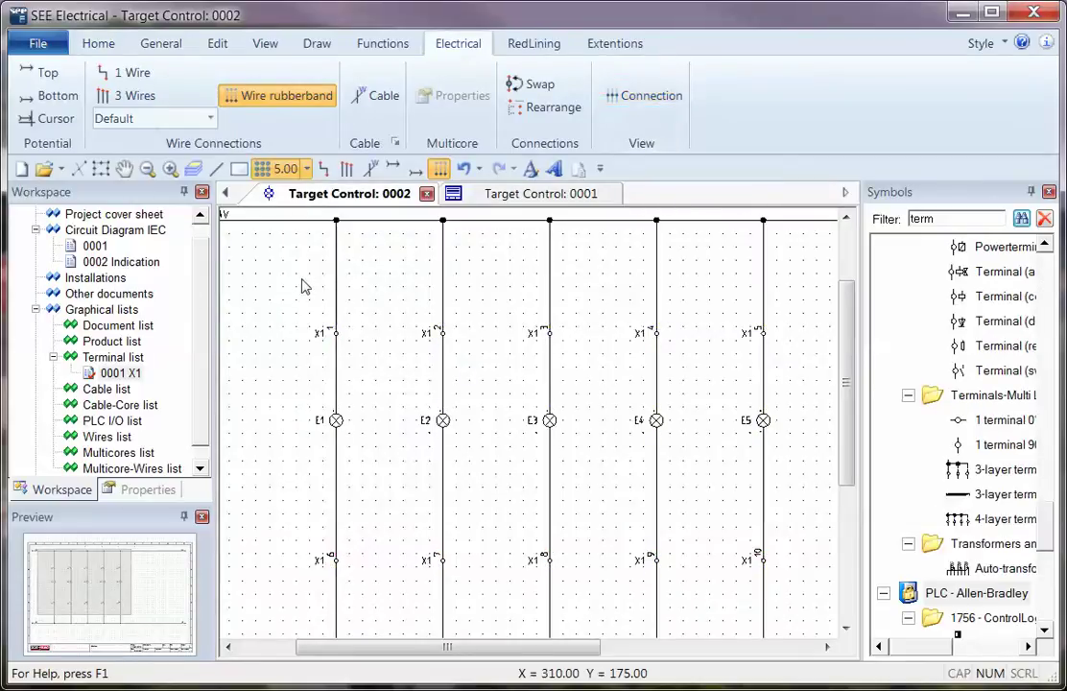
{"action": "left_click_drag", "start_coordinate": [293, 288], "coordinate": [796, 370]}
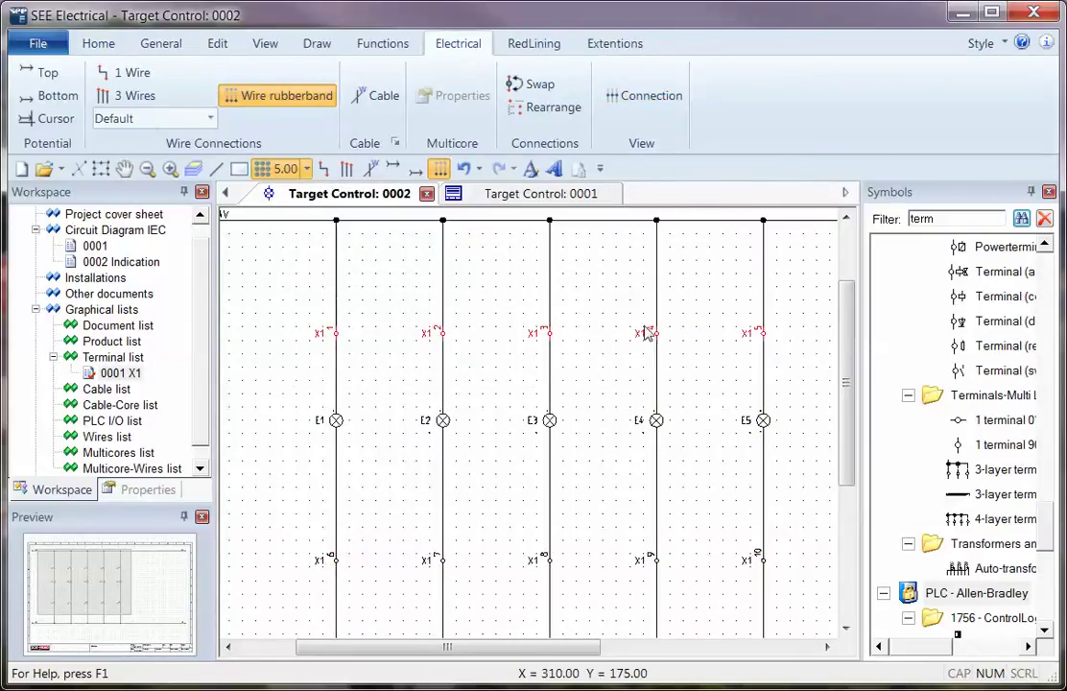
{"action": "left_click_drag", "start_coordinate": [648, 333], "coordinate": [648, 297]}
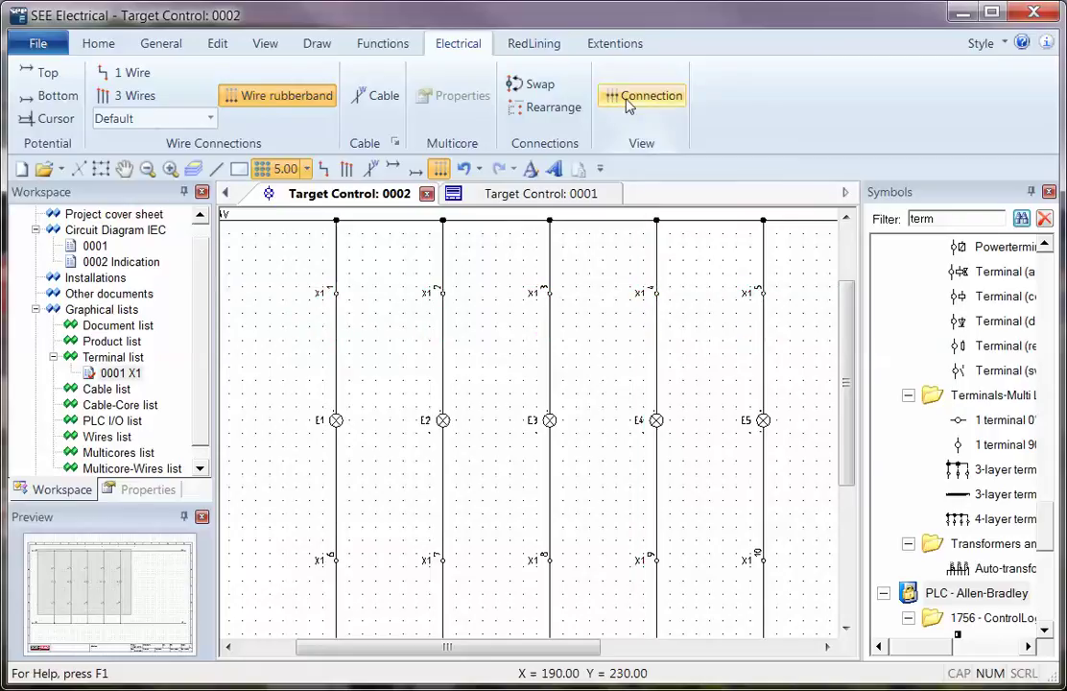
Step: Draw cable W1 of type SEE Cable No across the upper wires, described as 24v cable
{"action": "left_click", "coordinate": [385, 100]}
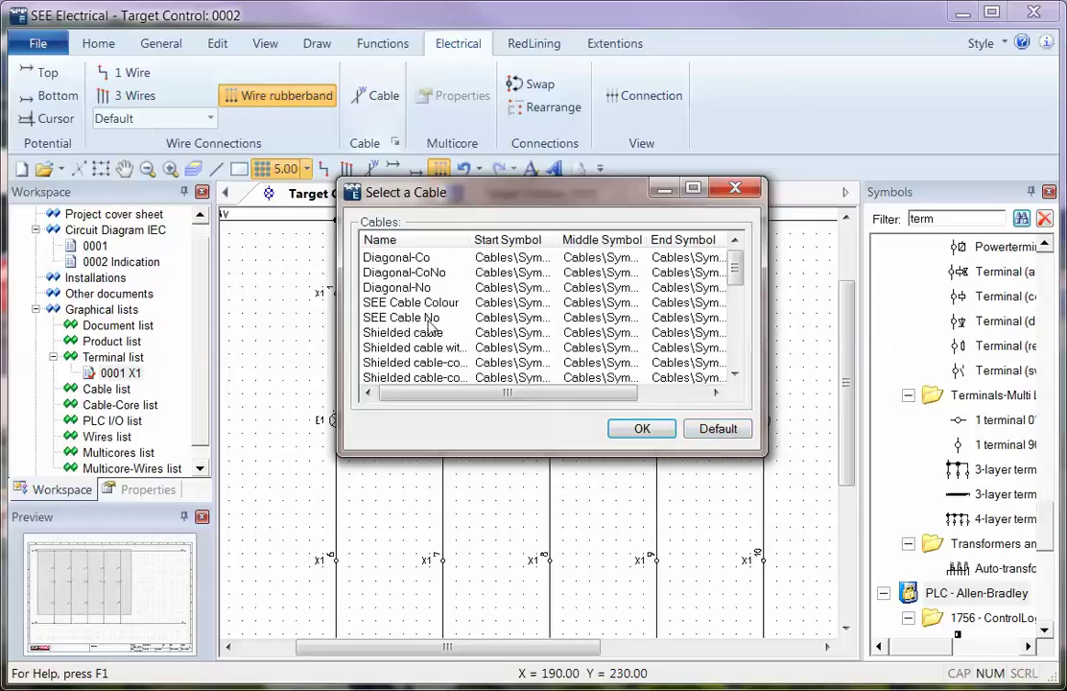
{"action": "left_click", "coordinate": [430, 322]}
{"action": "left_click", "coordinate": [642, 429]}
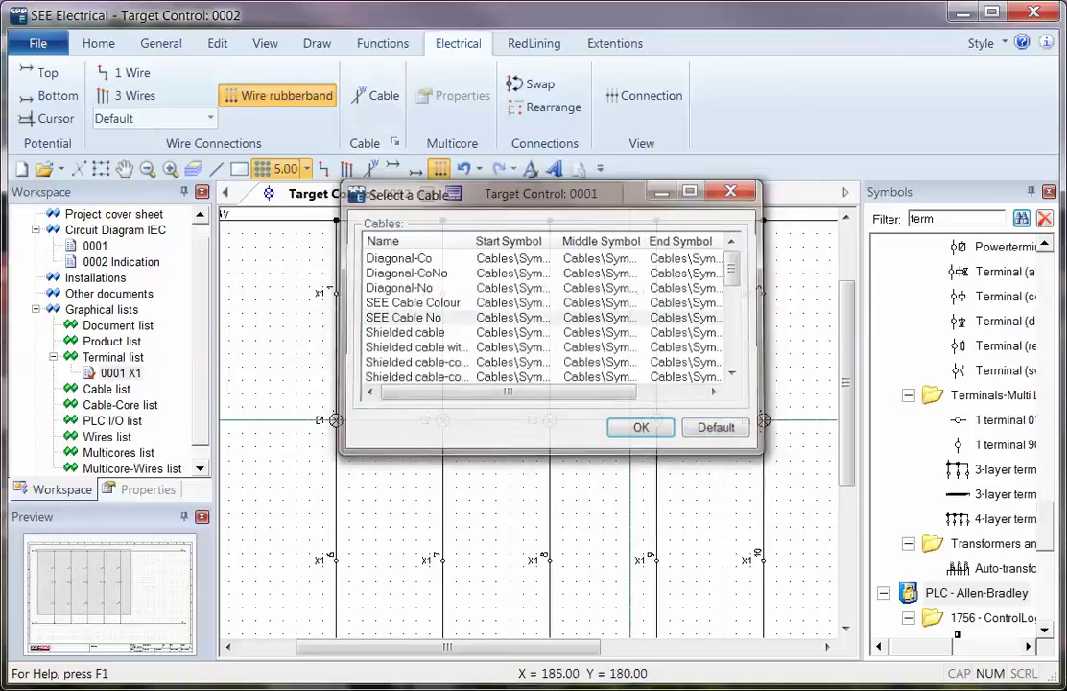
{"action": "left_click", "coordinate": [293, 354]}
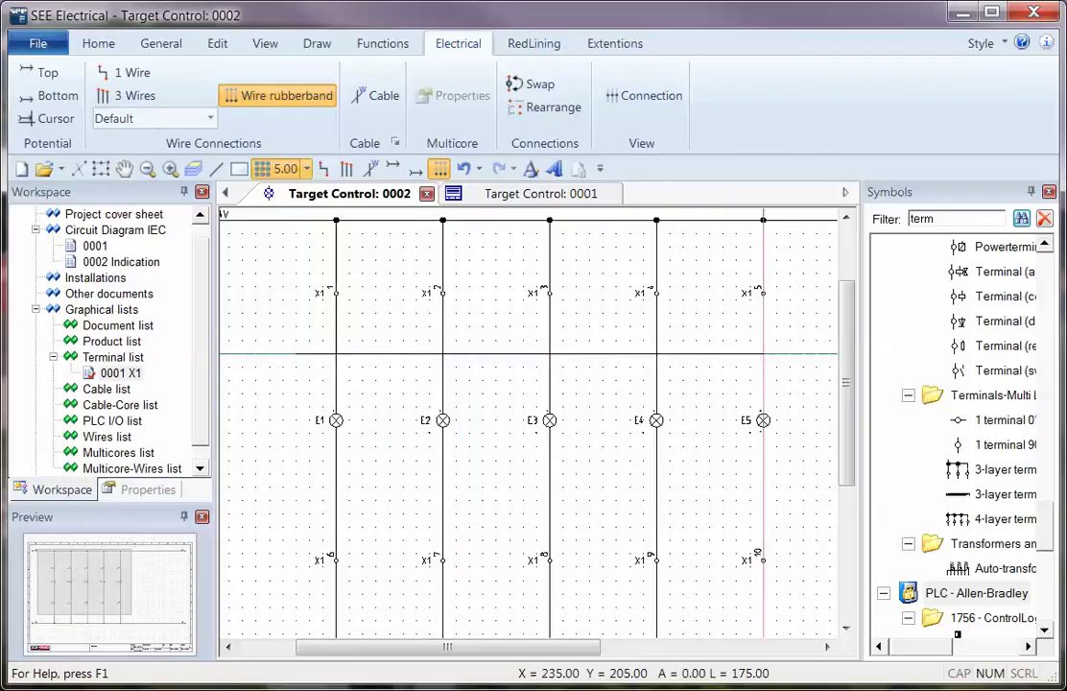
{"action": "left_click", "coordinate": [789, 354]}
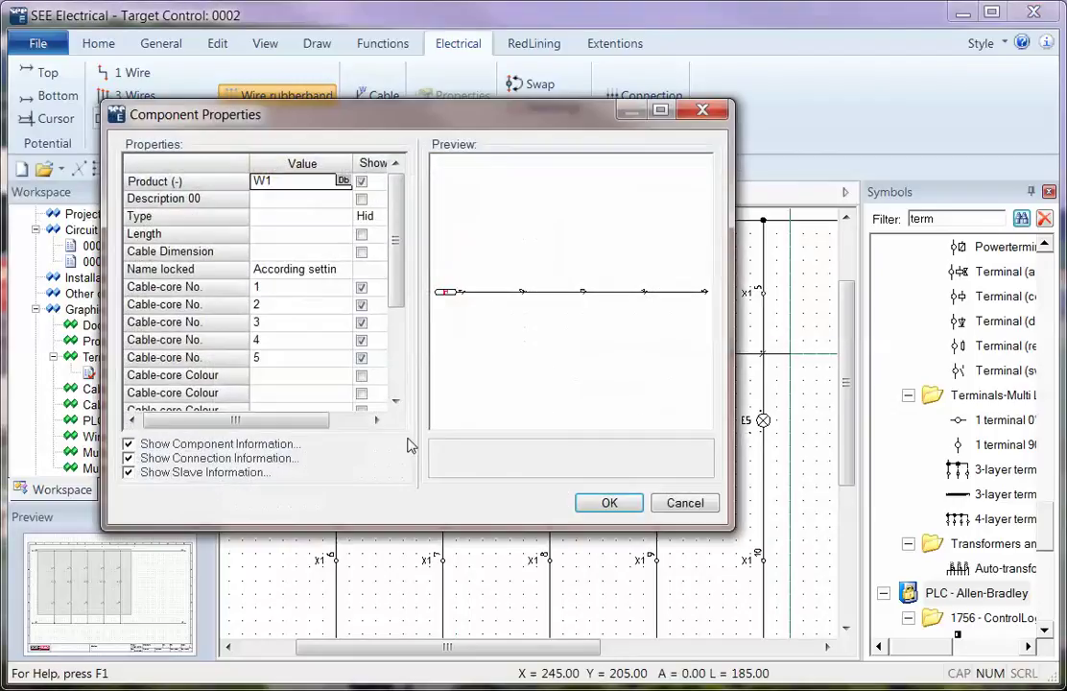
{"action": "left_click", "coordinate": [287, 199]}
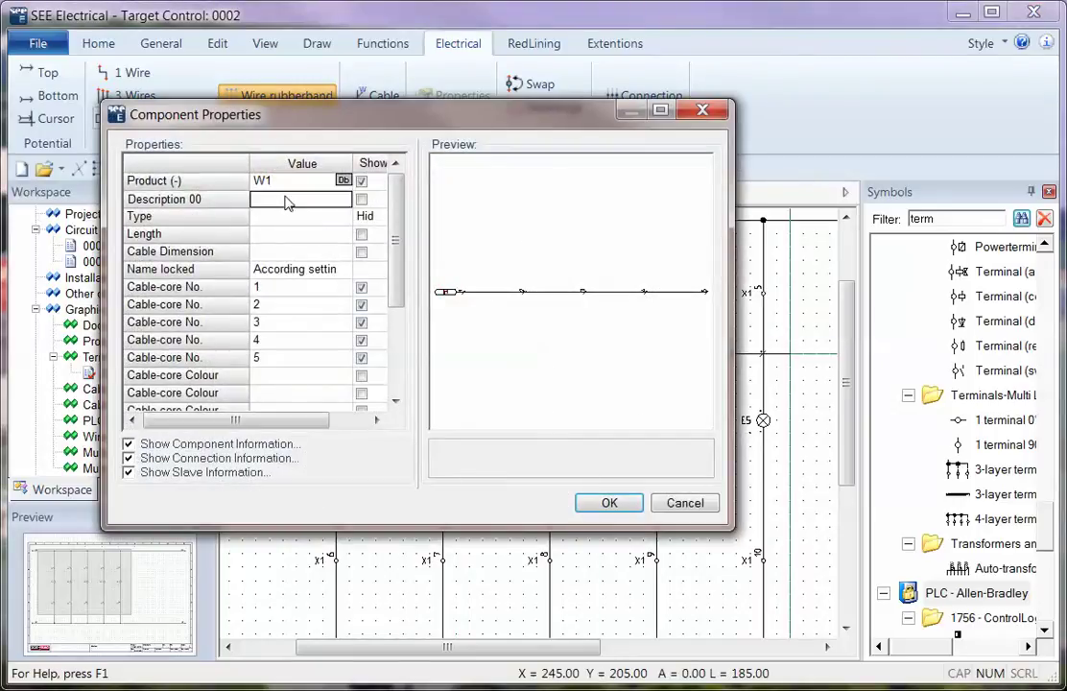
{"action": "type", "text": "24v cable"}
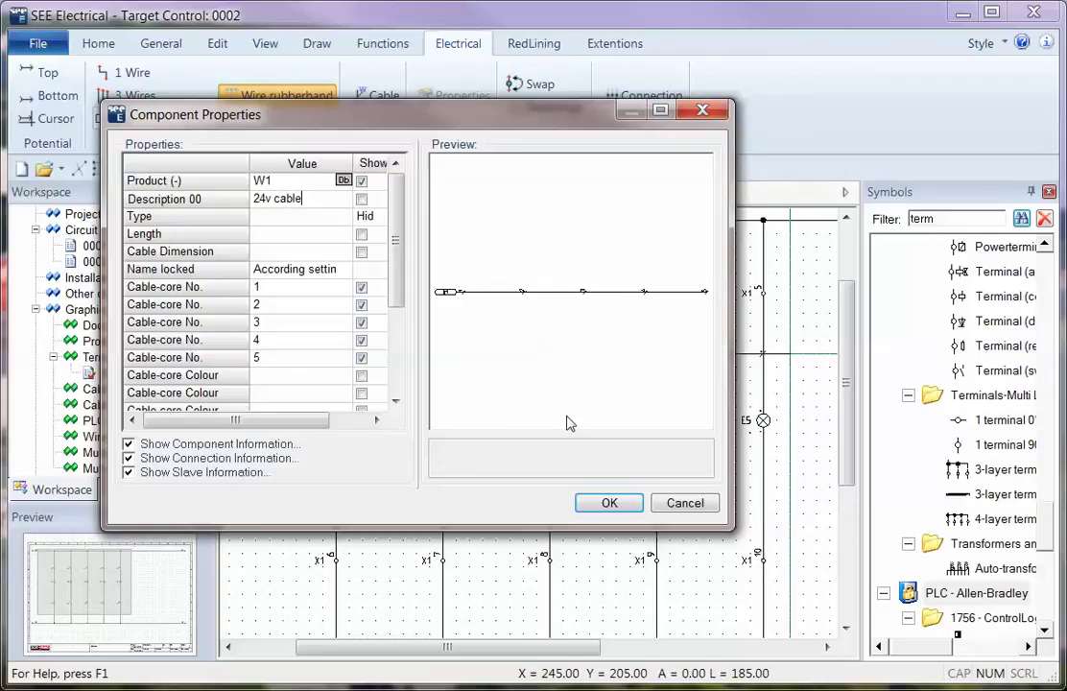
{"action": "left_click", "coordinate": [608, 504]}
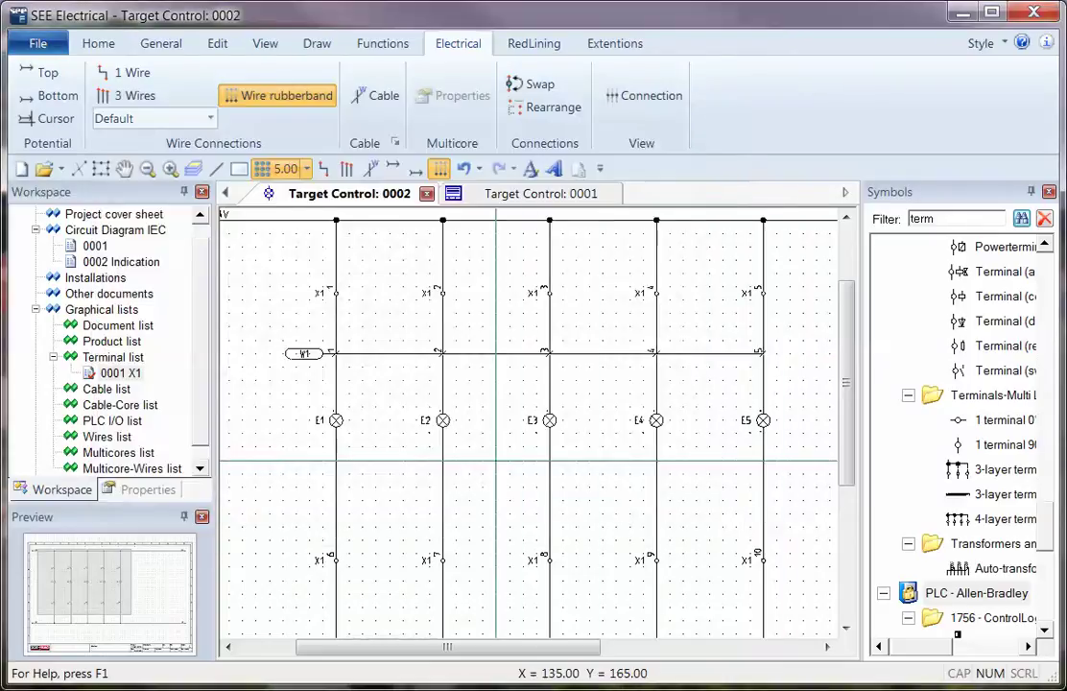
Step: Draw cable W2 across the lower wires of all five circuits, described as 0V cable
{"action": "left_click", "coordinate": [295, 499]}
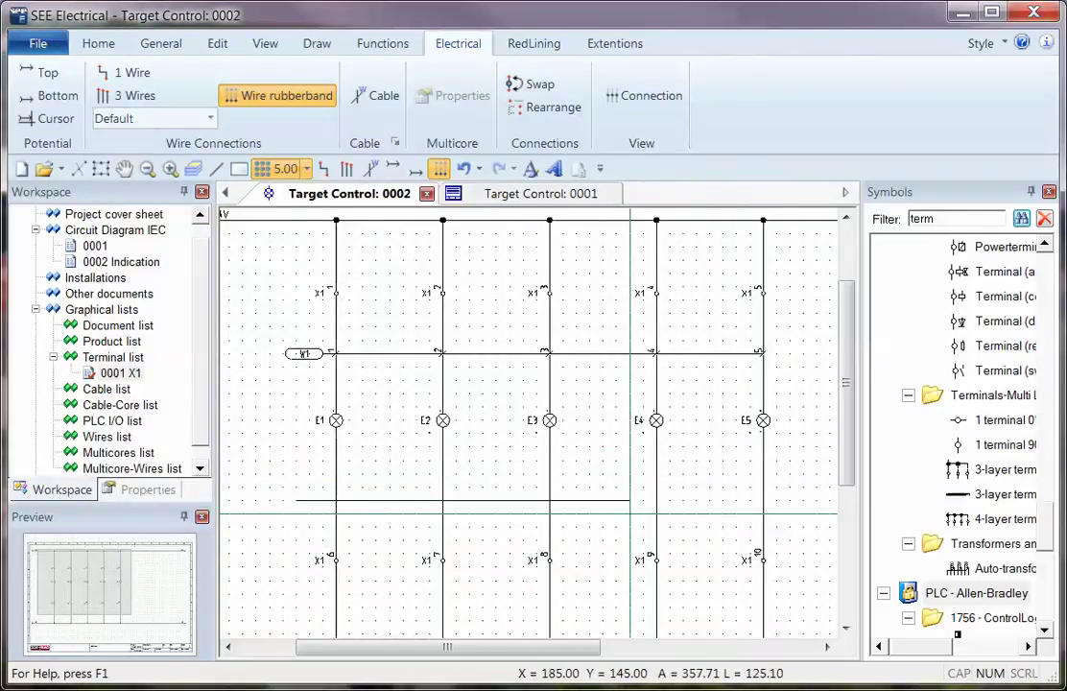
{"action": "left_click", "coordinate": [789, 513]}
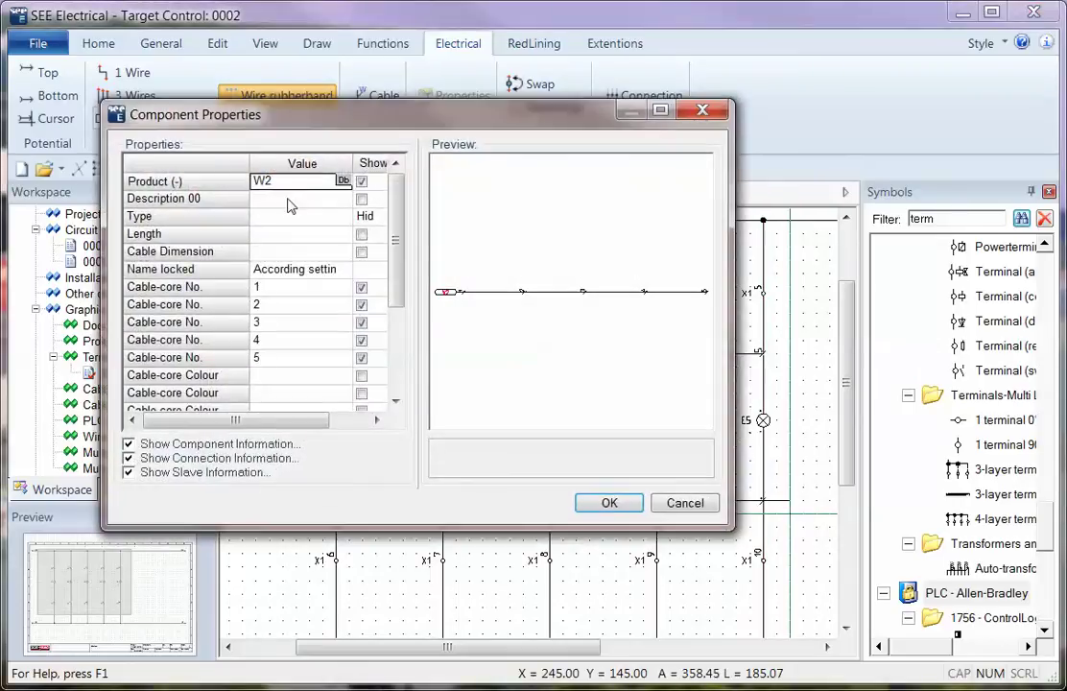
{"action": "left_click", "coordinate": [291, 199]}
{"action": "type", "text": "0V cable"}
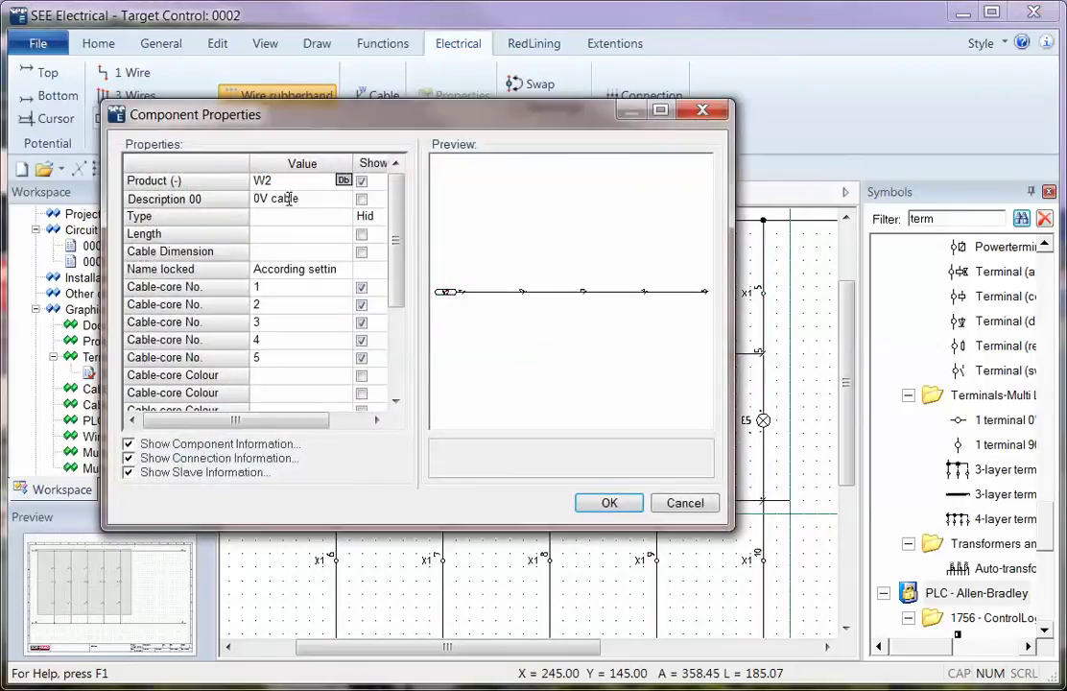
{"action": "key", "text": "Return"}
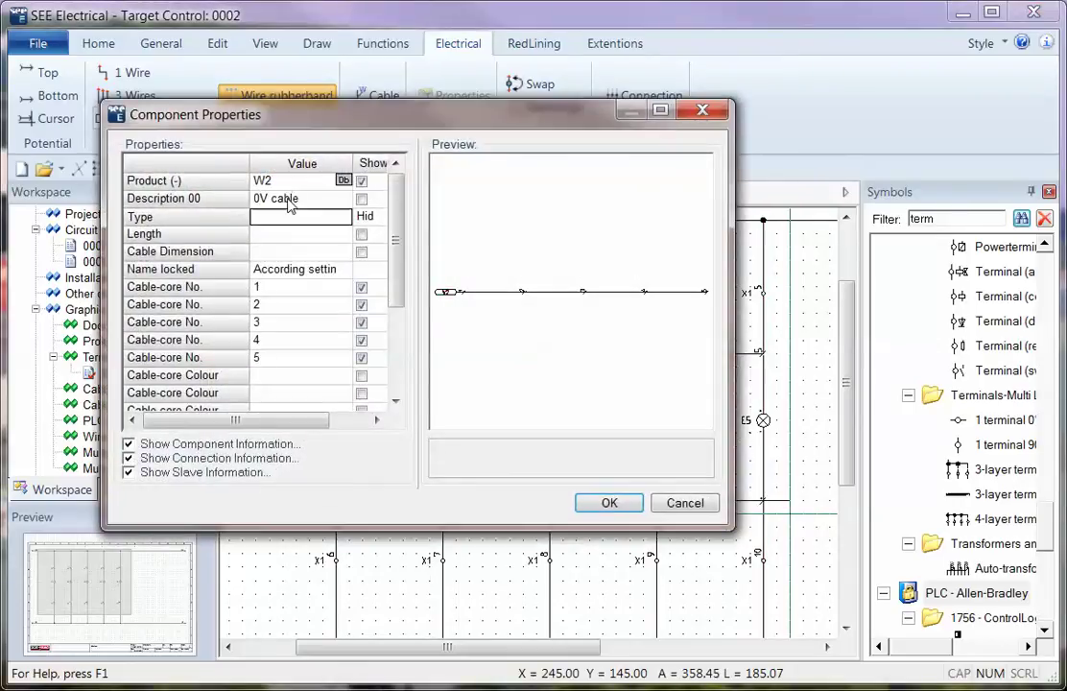
{"action": "key", "text": "Return"}
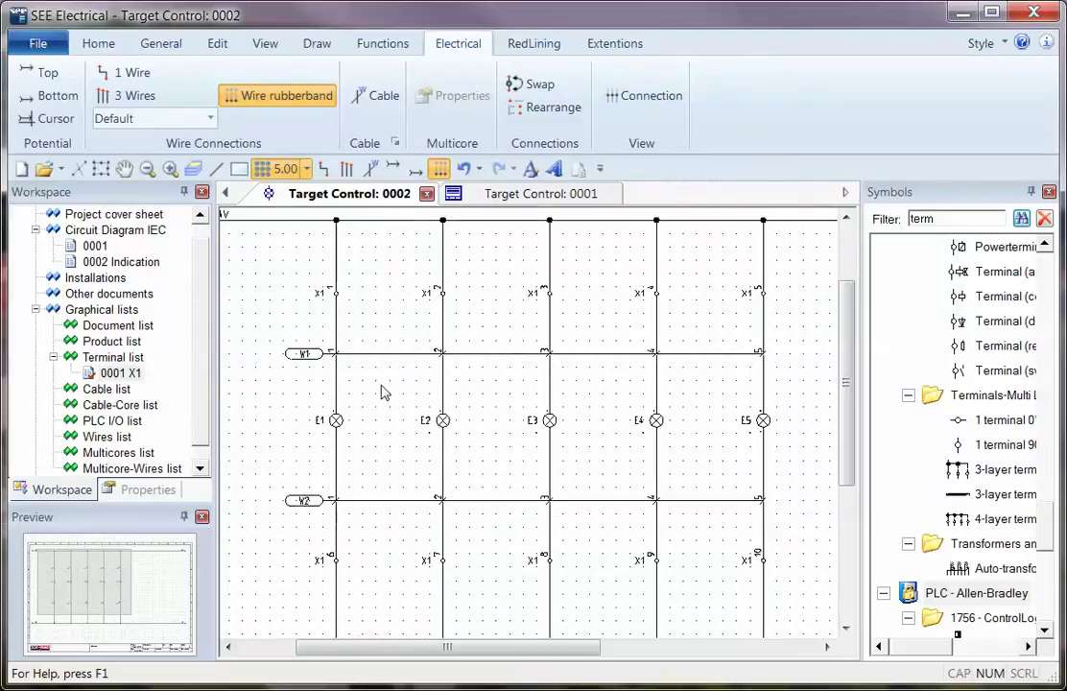
Step: Set the Cable-Core list template to Cable core graphic, A3
{"action": "left_click", "coordinate": [106, 391]}
{"action": "left_click", "coordinate": [110, 407]}
{"action": "right_click", "coordinate": [109, 410]}
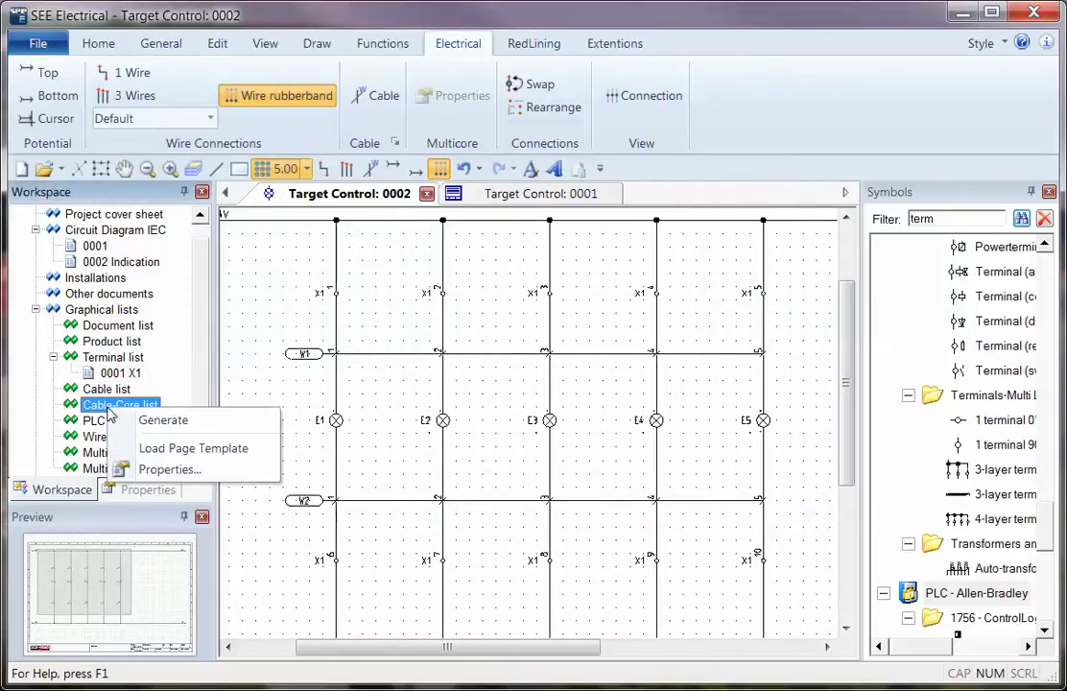
{"action": "left_click", "coordinate": [120, 467]}
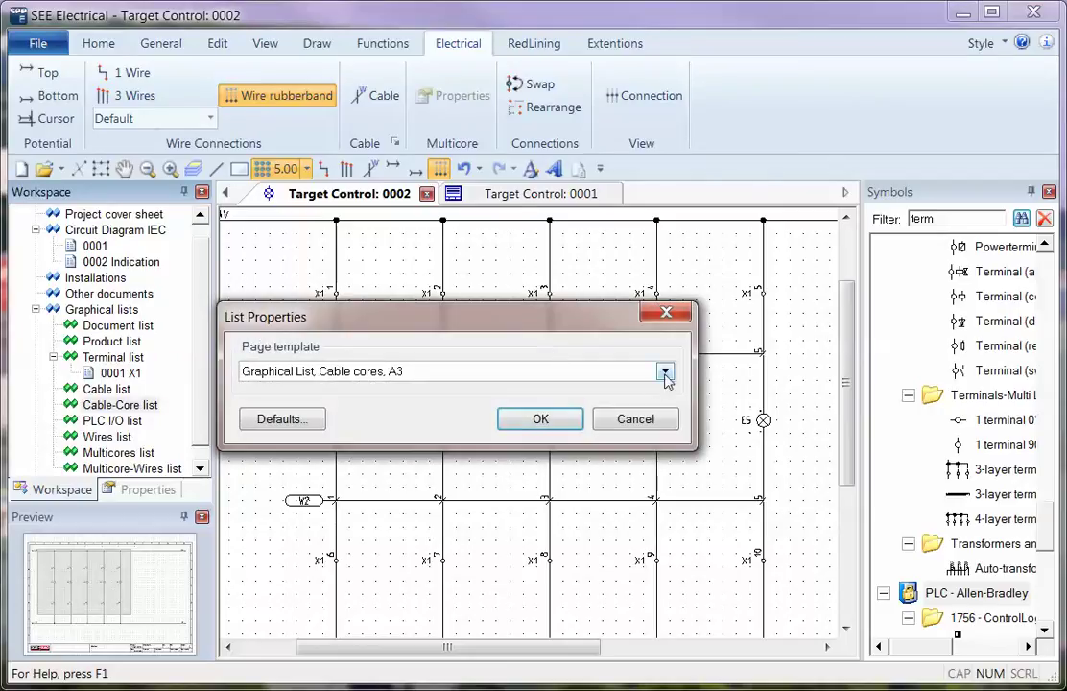
{"action": "left_click", "coordinate": [665, 374]}
{"action": "scroll", "coordinate": [459, 427], "scroll_direction": "up", "scroll_amount": 3}
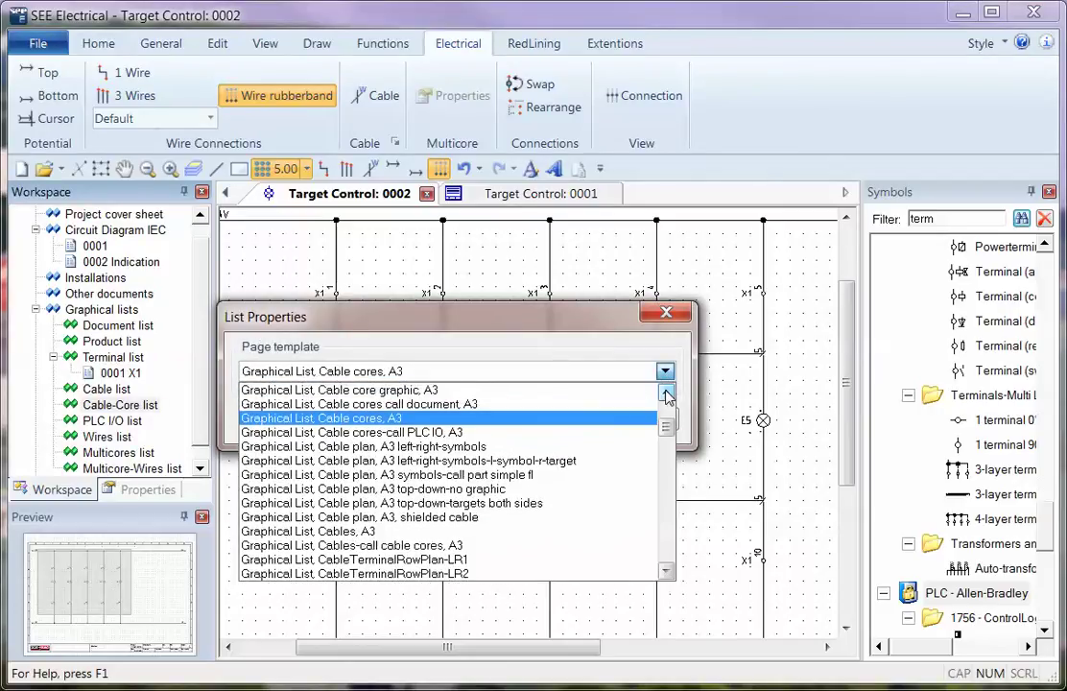
{"action": "left_click", "coordinate": [422, 404]}
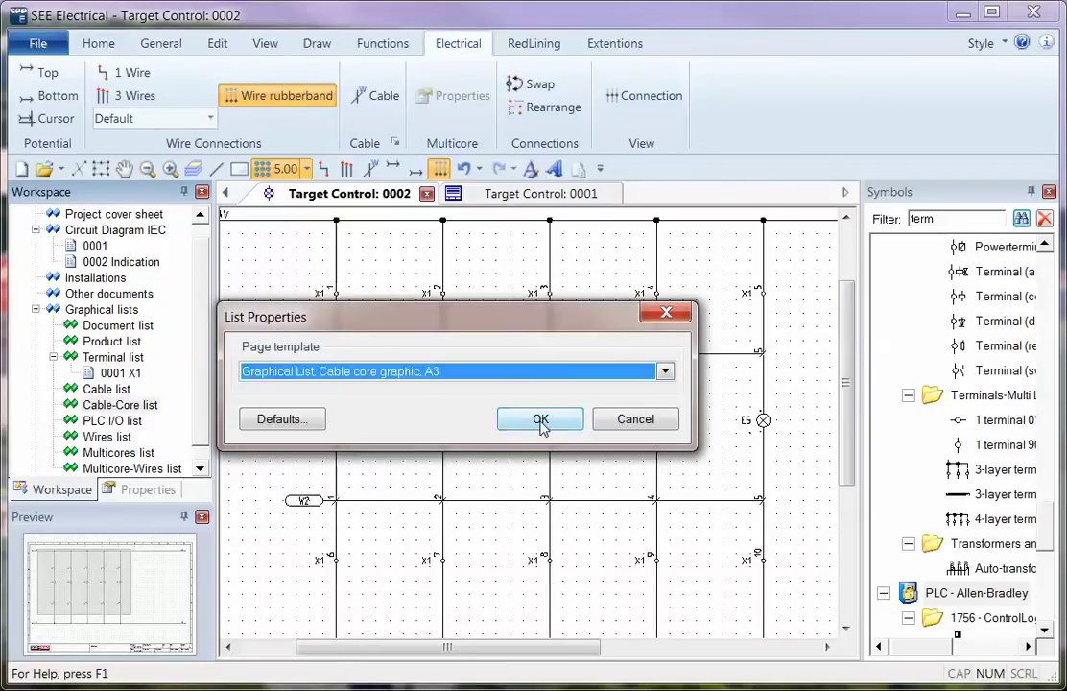
{"action": "left_click", "coordinate": [543, 421]}
Step: Generate the cable-core list, review page 0001, then return to 0002 Indication
{"action": "right_click", "coordinate": [139, 409]}
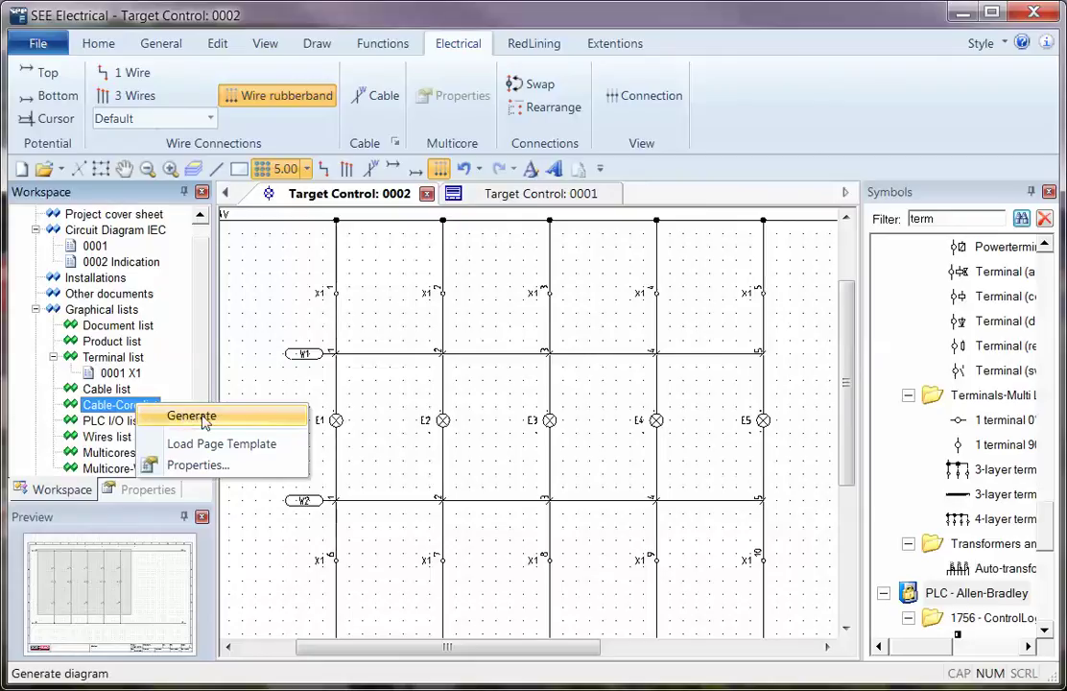
{"action": "left_click", "coordinate": [203, 423]}
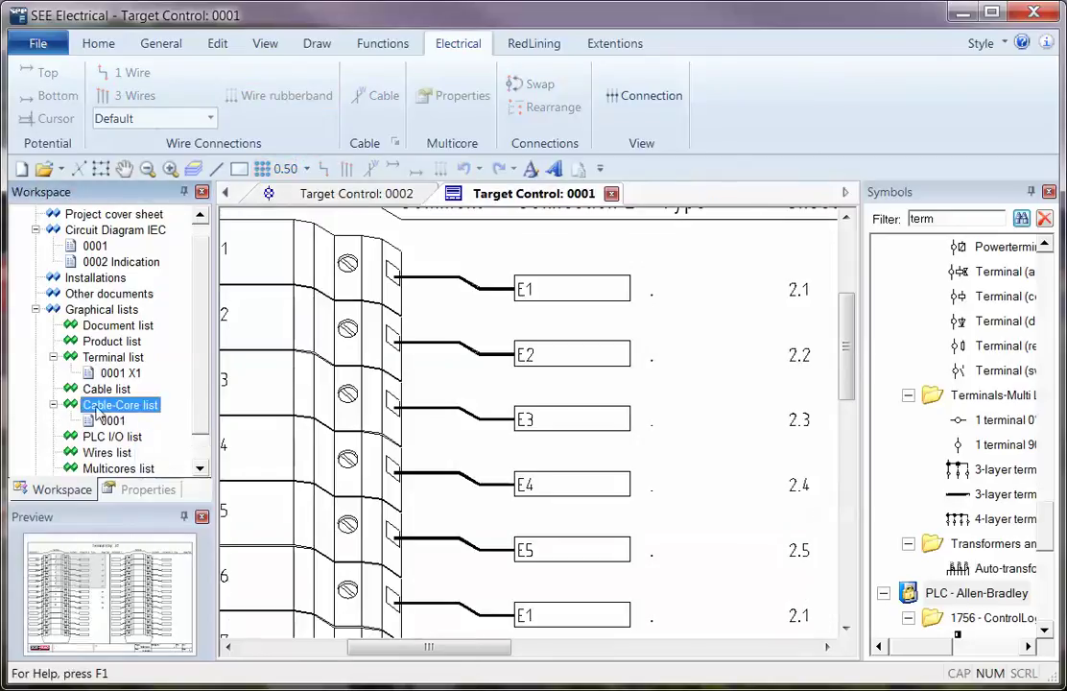
{"action": "double_click", "coordinate": [105, 419]}
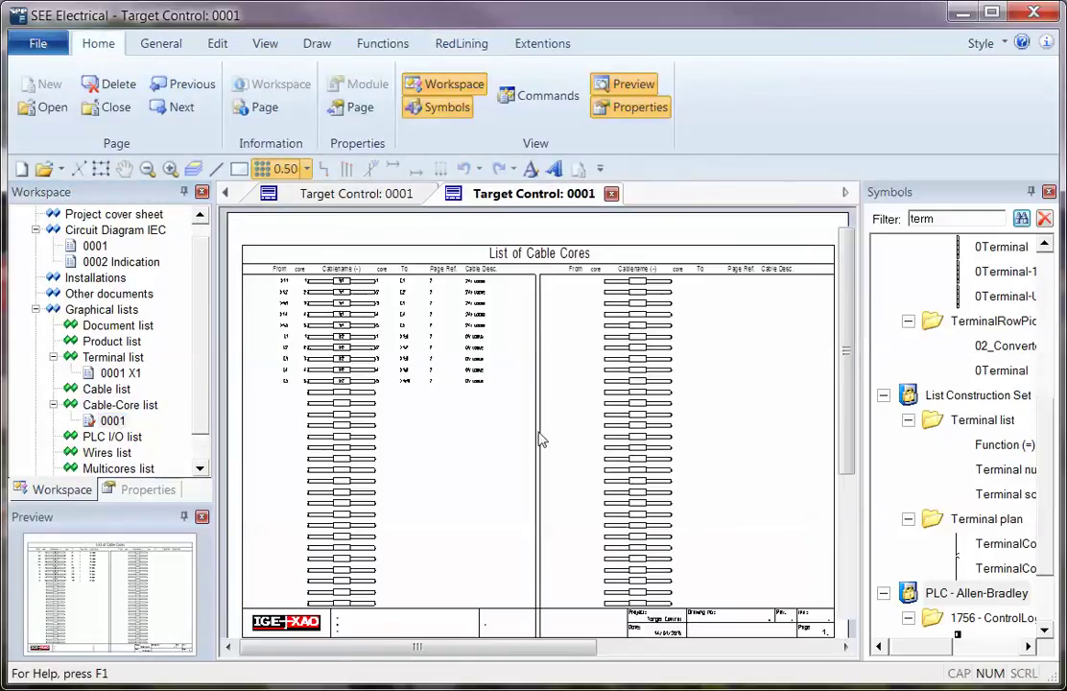
{"action": "scroll", "coordinate": [540, 439], "scroll_direction": "up", "scroll_amount": 3}
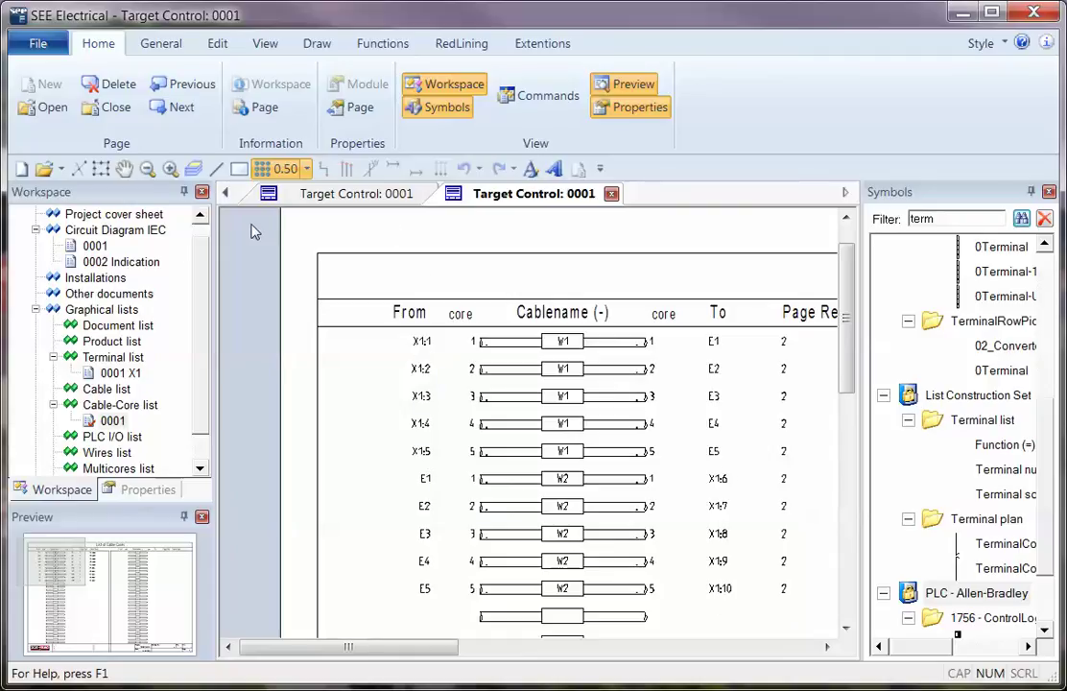
{"action": "scroll", "coordinate": [113, 271], "scroll_direction": "up", "scroll_amount": 1}
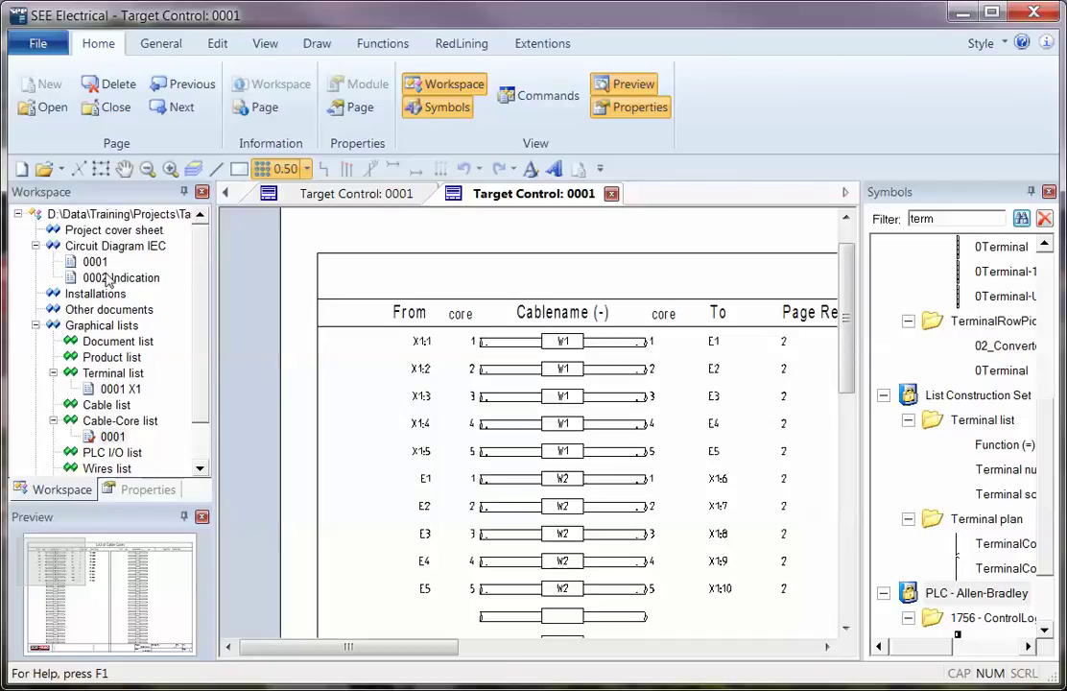
{"action": "double_click", "coordinate": [108, 278]}
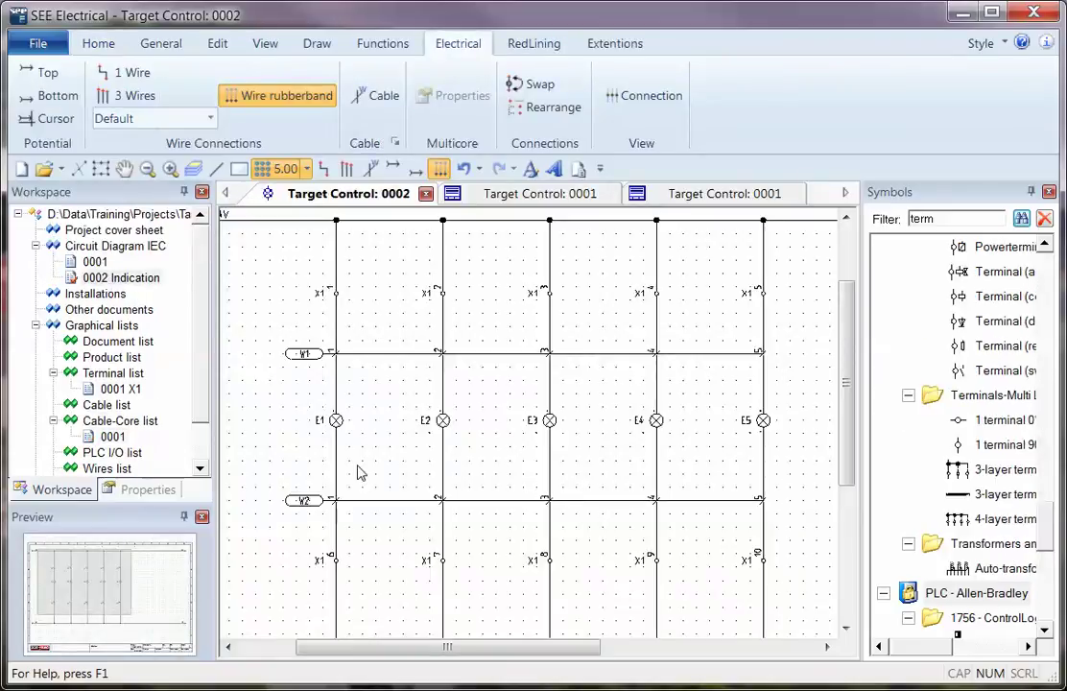
Step: Swap cable W2's internal connection sides in Connection view, then hide connection points again
{"action": "left_click", "coordinate": [640, 97]}
{"action": "scroll", "coordinate": [529, 431], "scroll_direction": "up", "scroll_amount": 2}
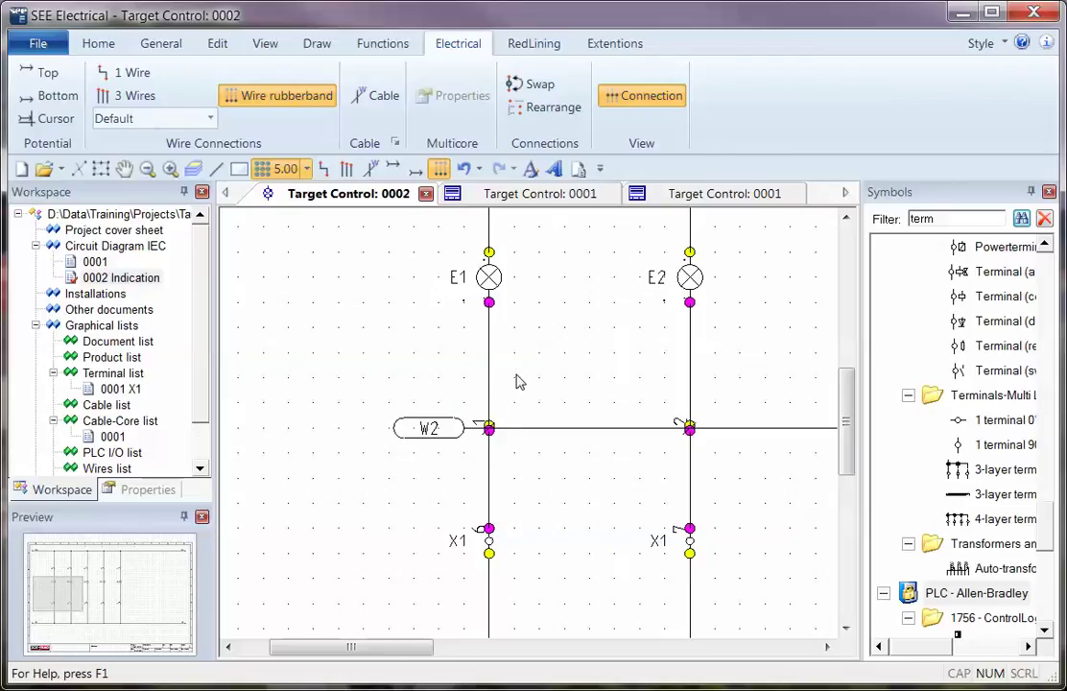
{"action": "scroll", "coordinate": [531, 434], "scroll_direction": "down", "scroll_amount": 1}
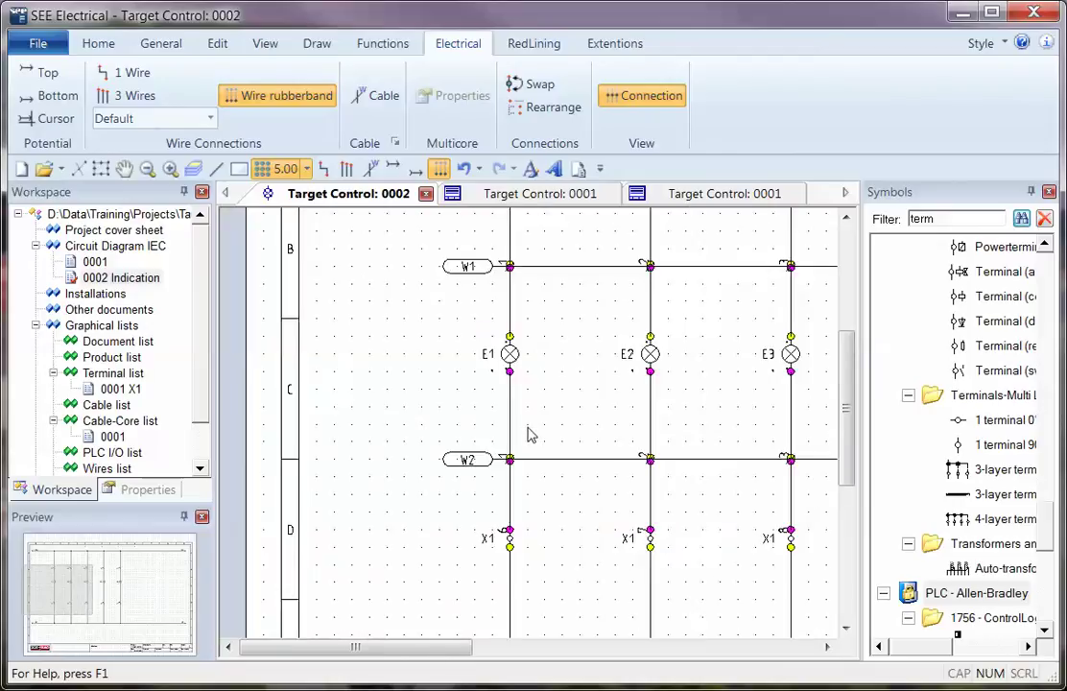
{"action": "left_click", "coordinate": [467, 461]}
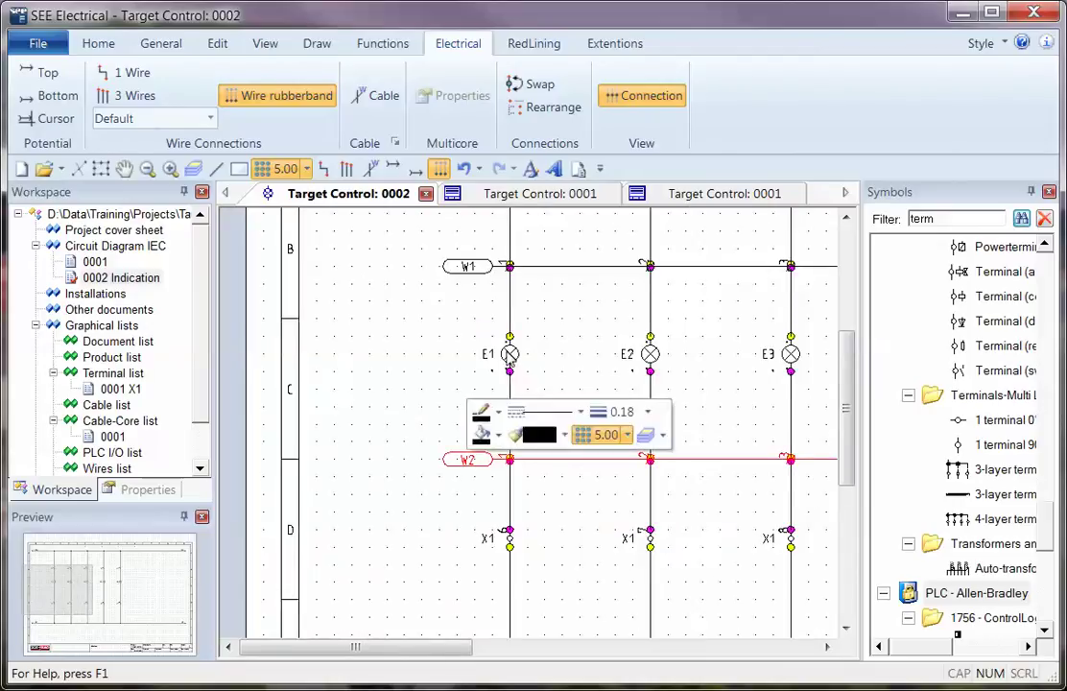
{"action": "left_click", "coordinate": [537, 87]}
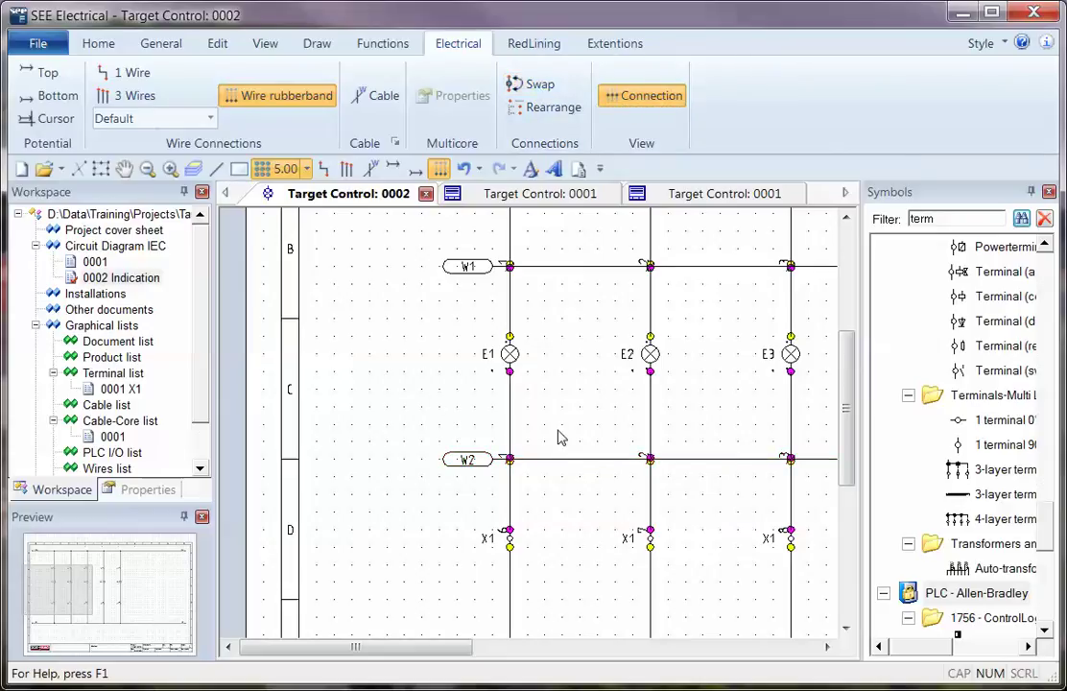
{"action": "left_click", "coordinate": [640, 97]}
{"action": "left_click", "coordinate": [121, 421]}
{"action": "right_click", "coordinate": [130, 428]}
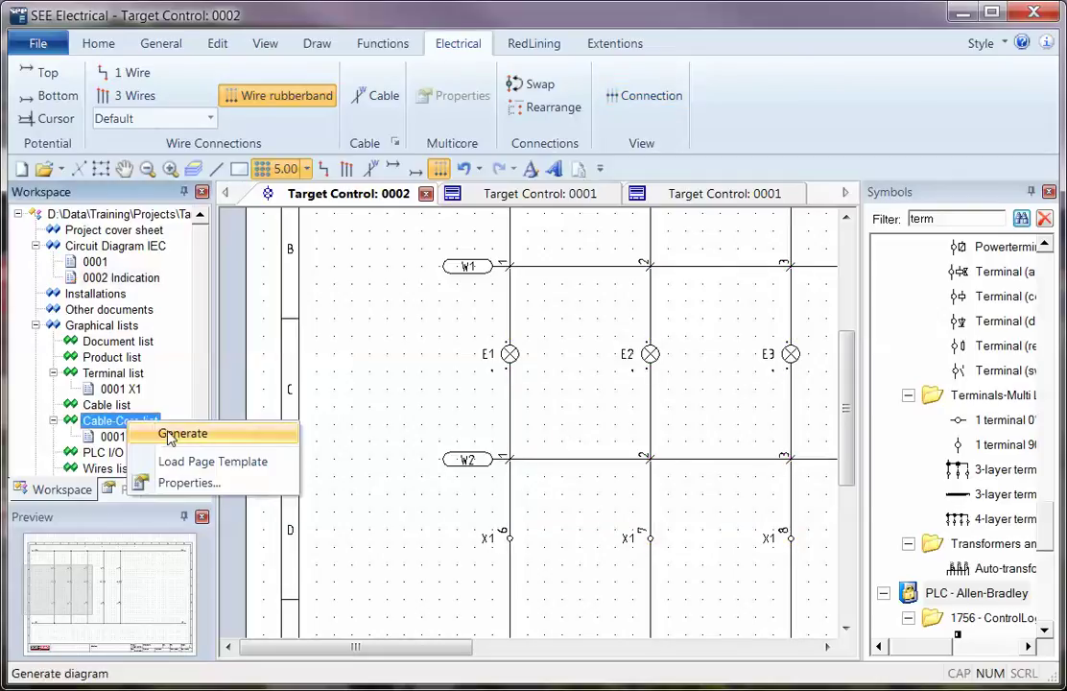
Step: Regenerate the cable-core list and zoom in to check W2 cores run X1:6–10 to E1–E5
{"action": "left_click", "coordinate": [181, 434]}
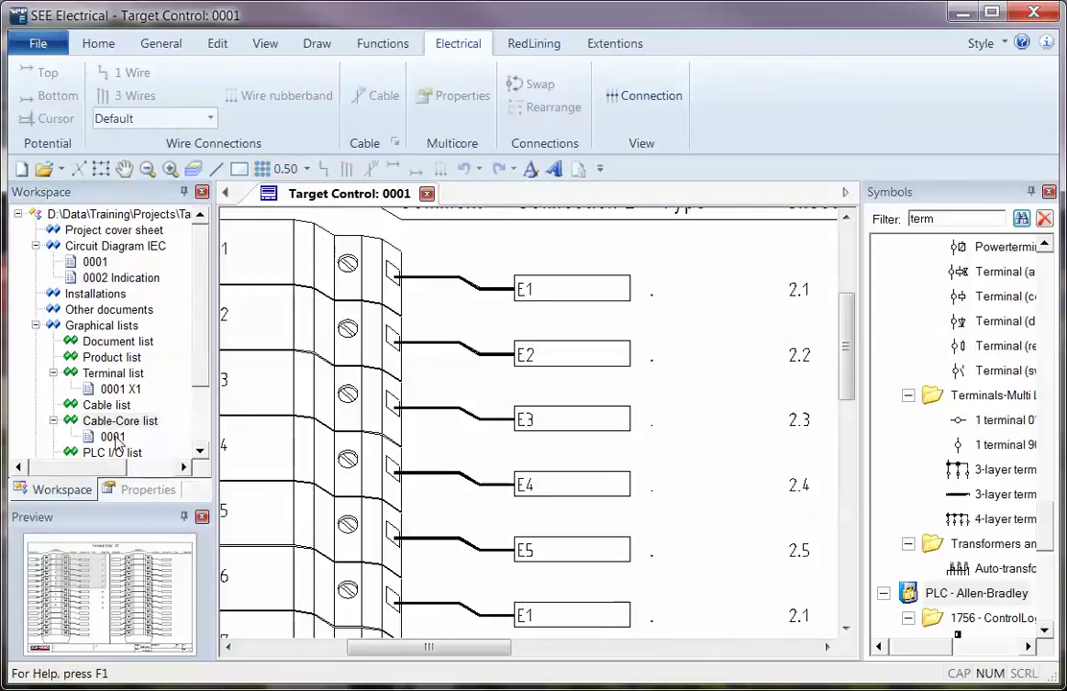
{"action": "scroll", "coordinate": [543, 436], "scroll_direction": "up", "scroll_amount": 3}
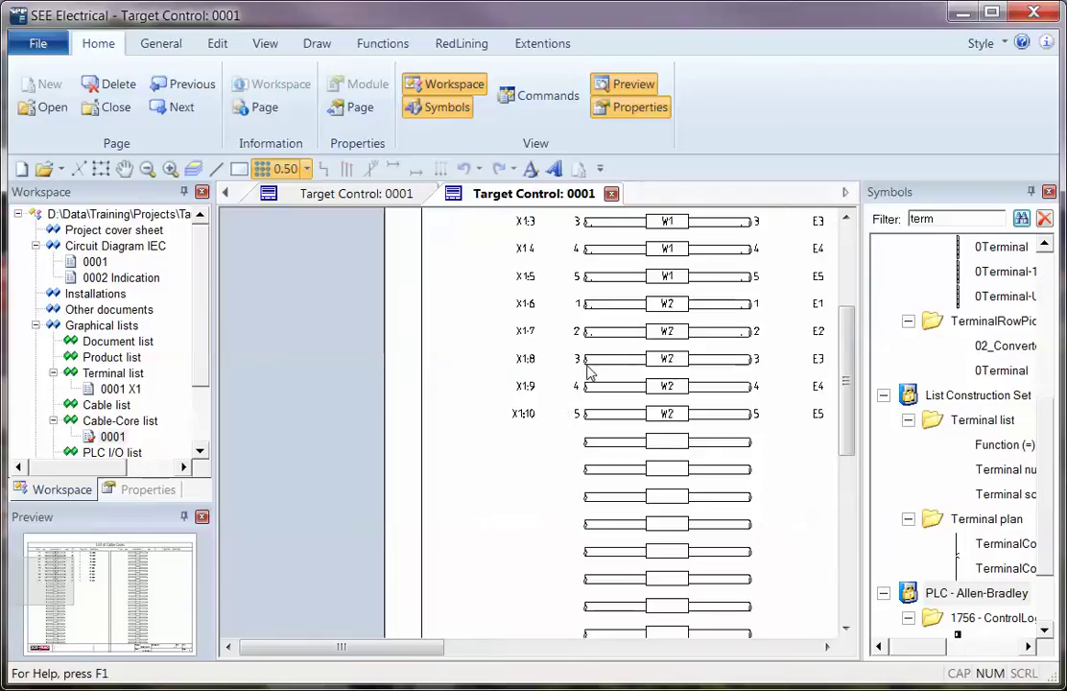
{"action": "mouse_move", "coordinate": [486, 650]}
{"action": "left_mouse_down"}
{"action": "mouse_move", "coordinate": [410, 651]}
{"action": "mouse_move", "coordinate": [489, 655]}
{"action": "left_mouse_up"}
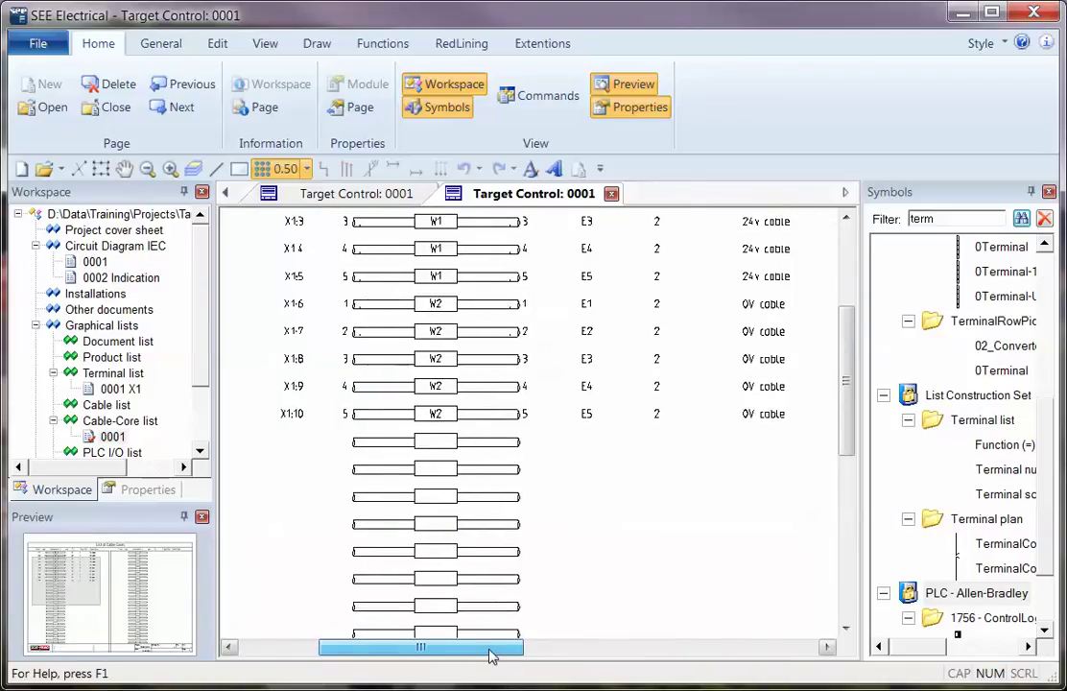
{"action": "scroll", "coordinate": [586, 306], "scroll_direction": "up", "scroll_amount": 2}
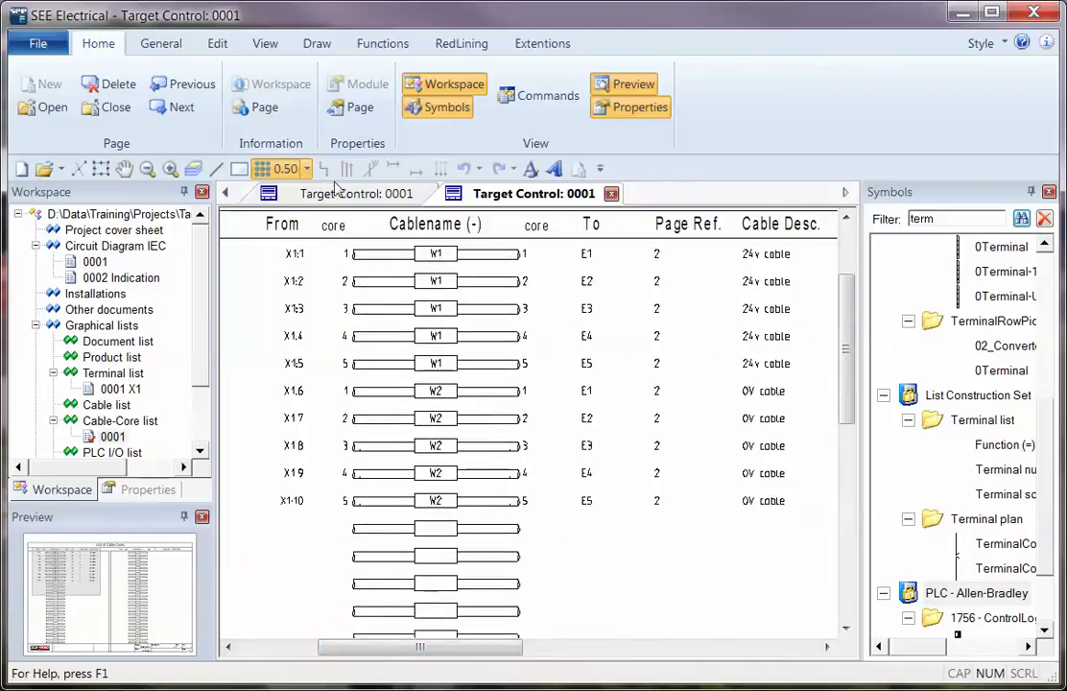
Step: Reopen the 0002 Indication lamp circuit page from the Workspace tree
{"action": "double_click", "coordinate": [107, 278]}
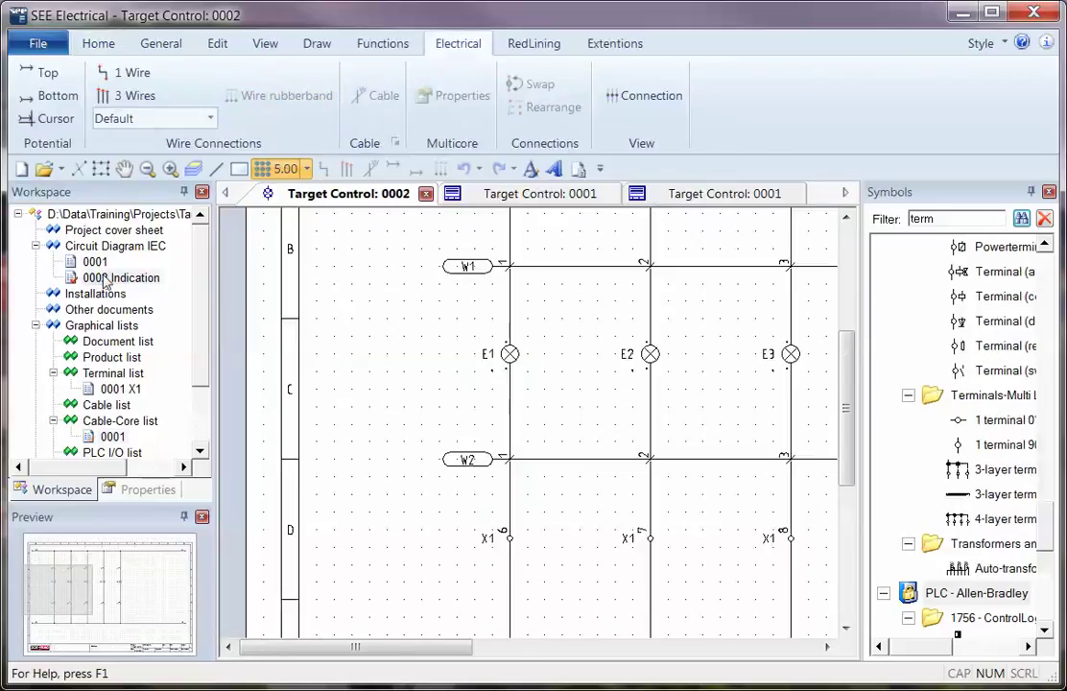